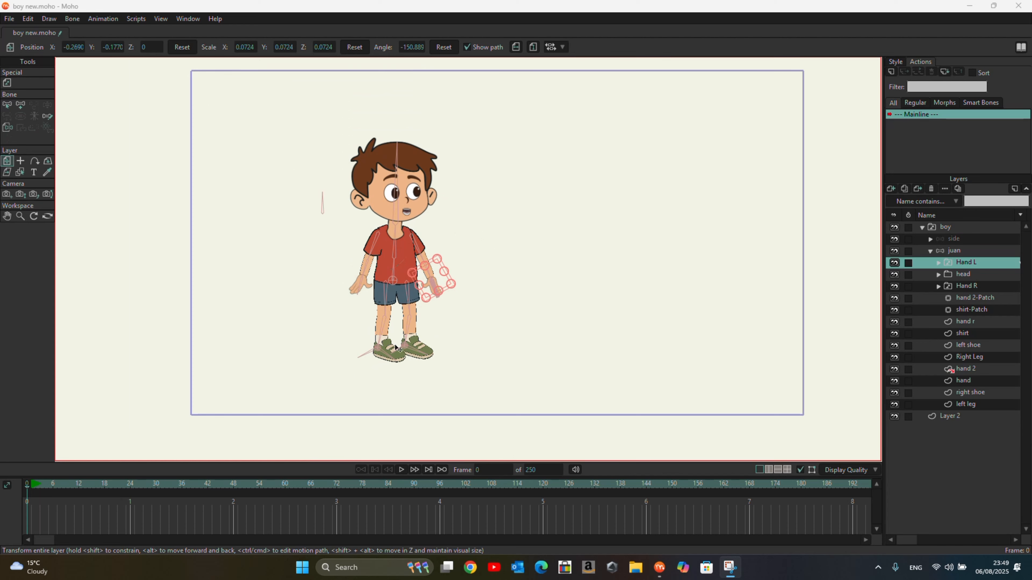
Step: Key the Hand L switch layer to Point at frame 2 and back to Open at frame 4, then play it back
left_click(35, 485)
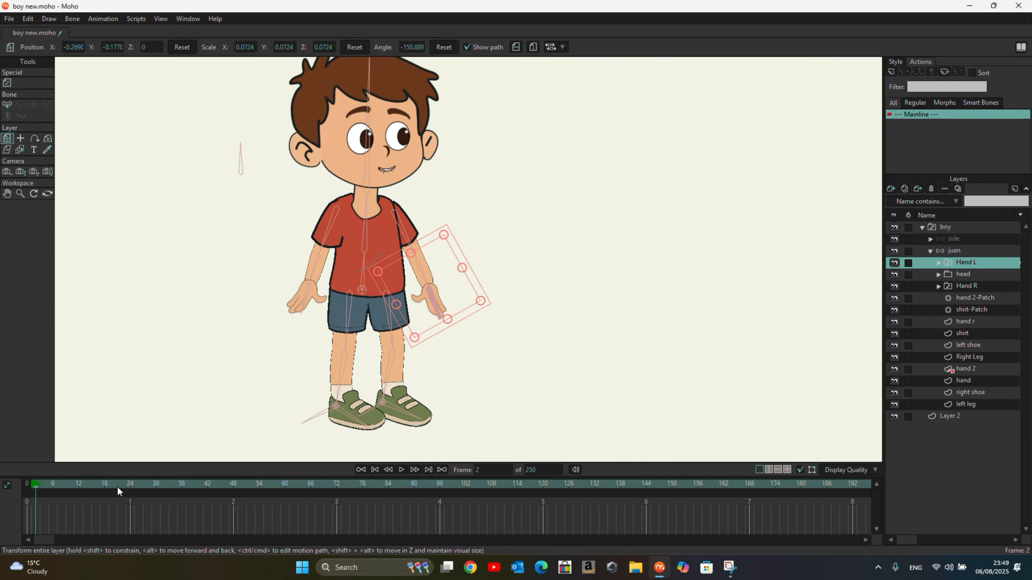
right_click(972, 263)
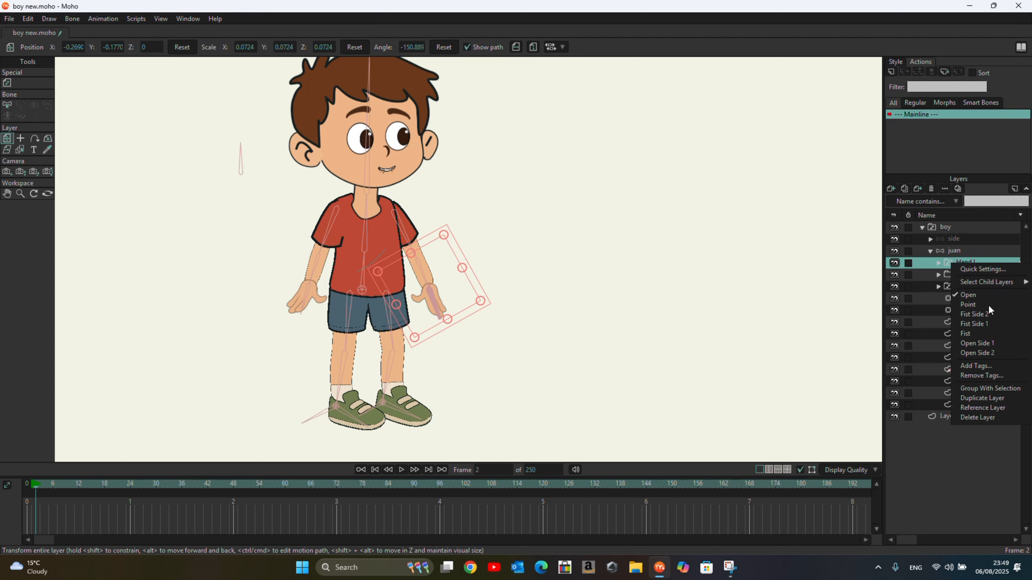
left_click(989, 305)
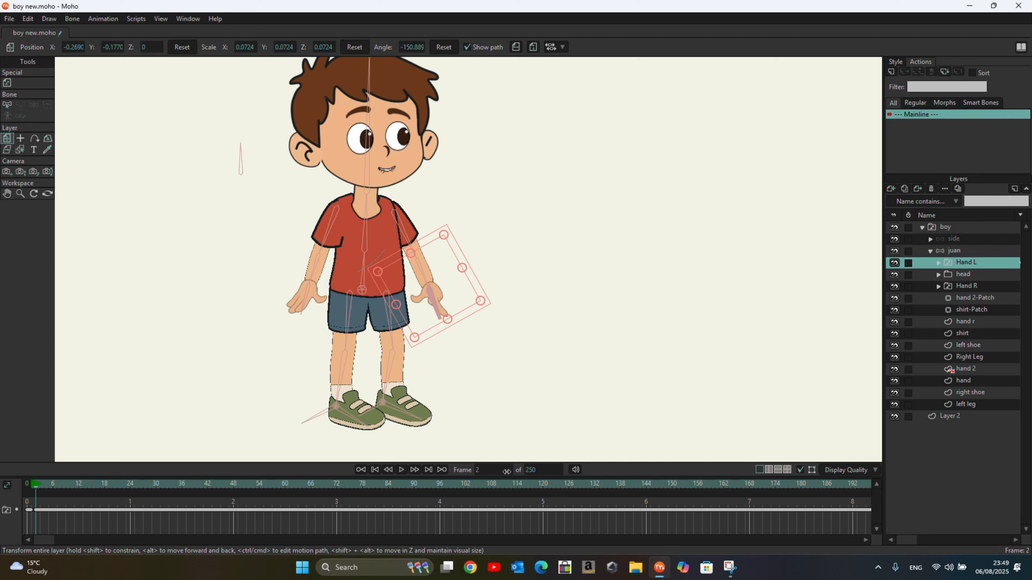
left_click_drag(507, 472, 519, 475)
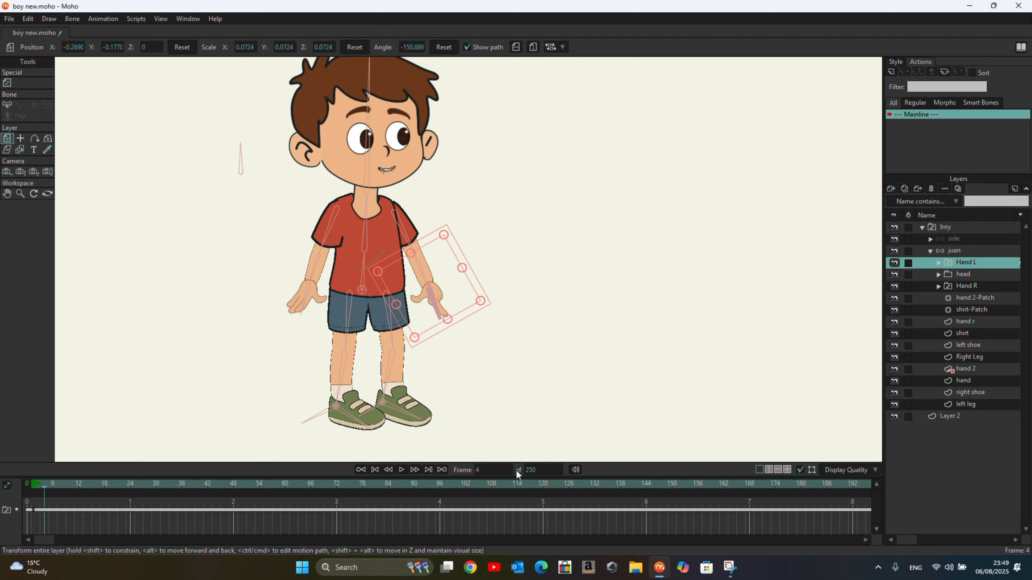
right_click(962, 264)
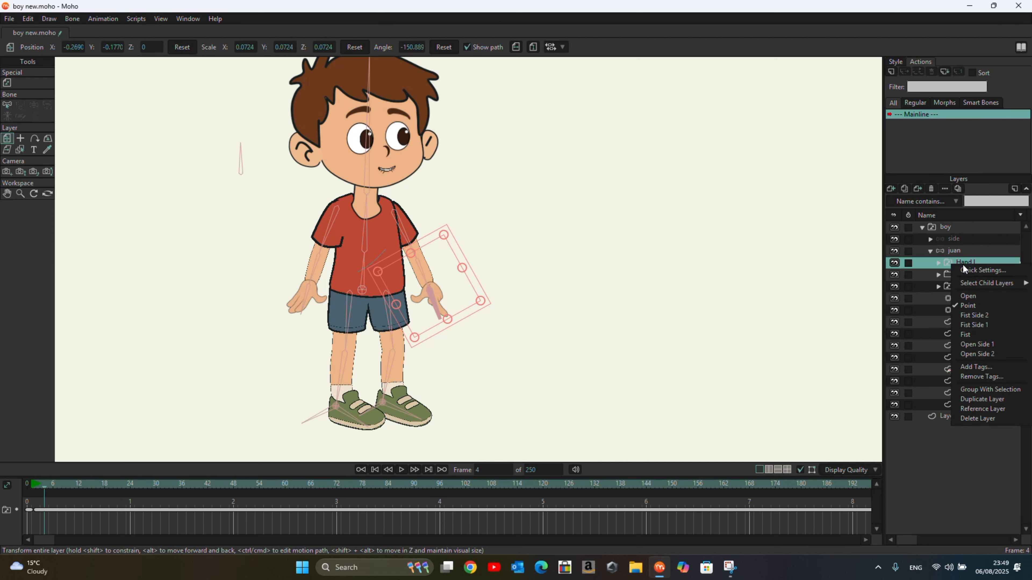
left_click(976, 299)
left_click(401, 470)
left_click(401, 470)
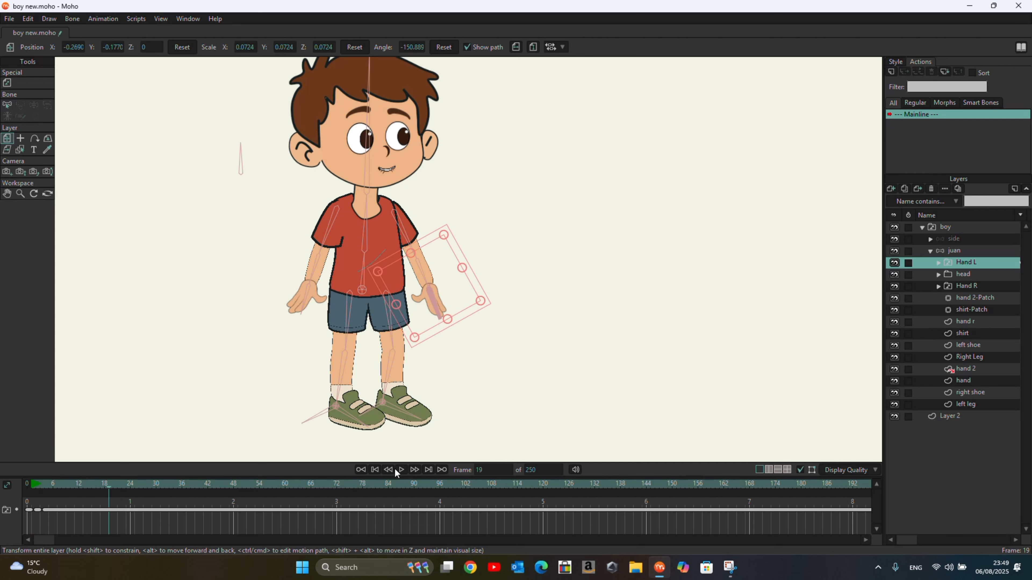
Step: Select and delete the Hand L switch keyframes from the timeline
left_click_drag(63, 497, 33, 494)
scroll(437, 284, "up", 4)
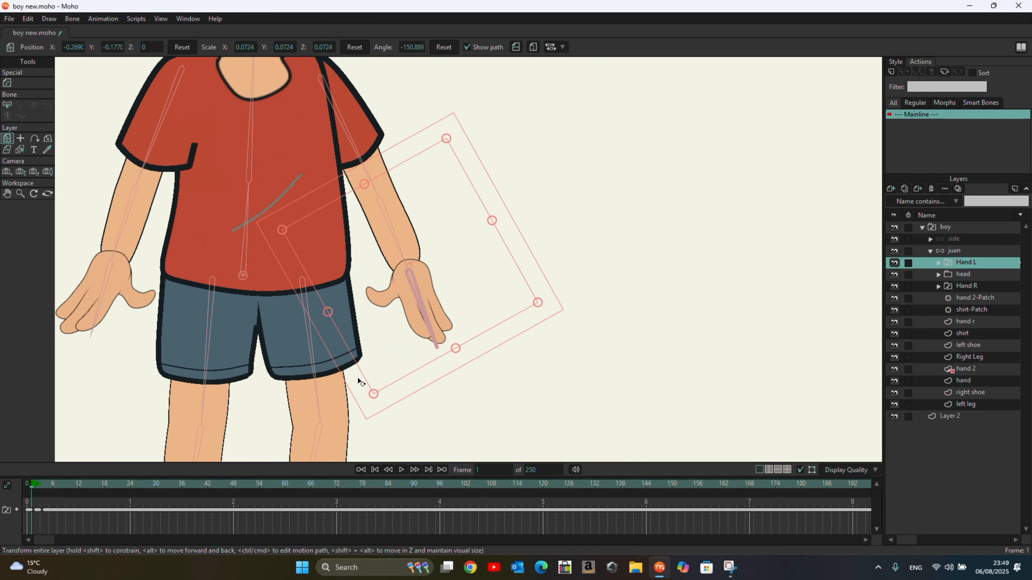
mouse_move(29, 488)
left_mouse_down()
mouse_move(55, 490)
mouse_move(27, 490)
left_mouse_up()
left_click_drag(83, 525, 3, 512)
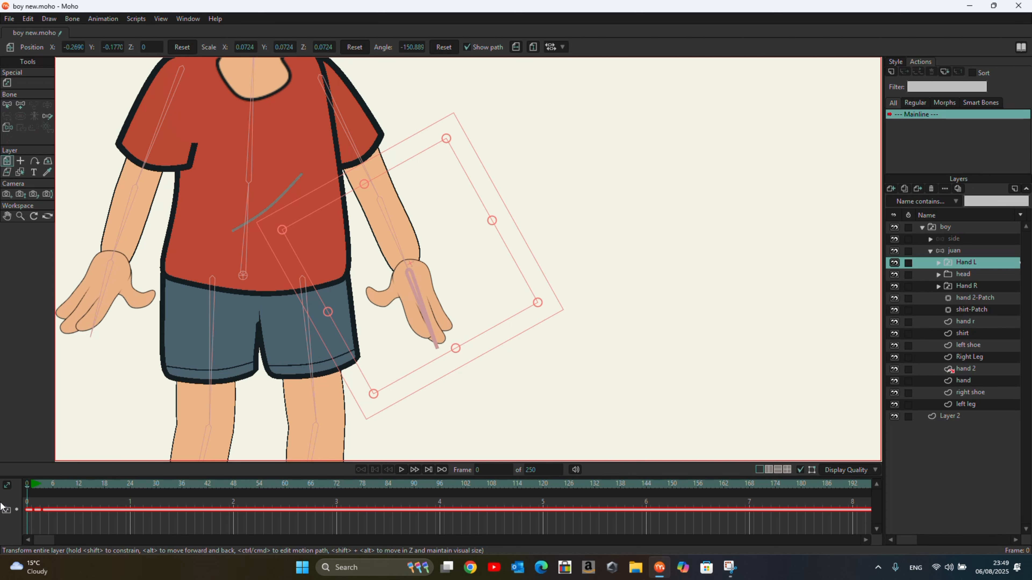
key("Delete")
scroll(435, 282, "down", 4)
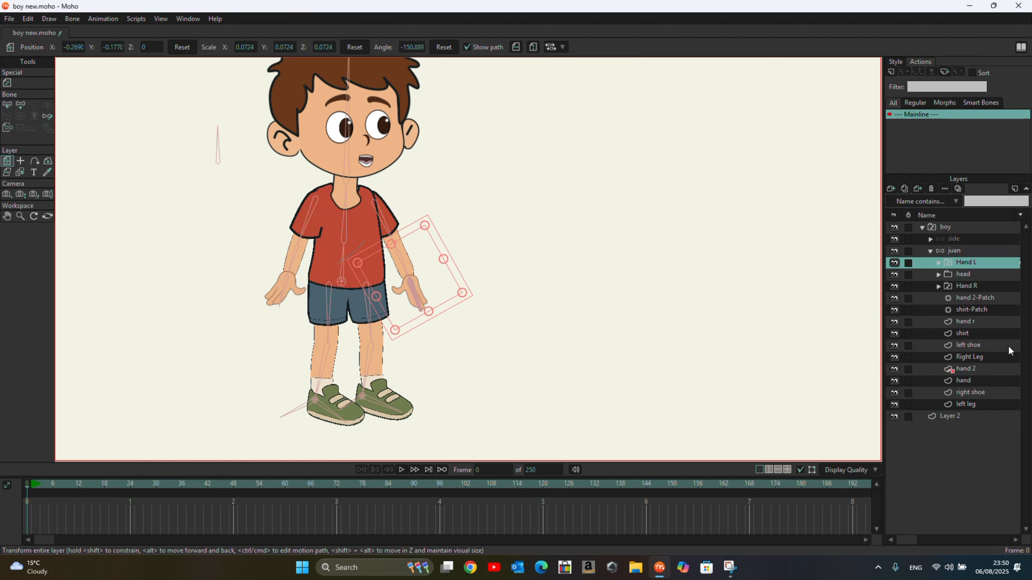
Step: On the juan bone layer, add two new standalone bones, one beside each of the boy's hands
left_click(960, 251)
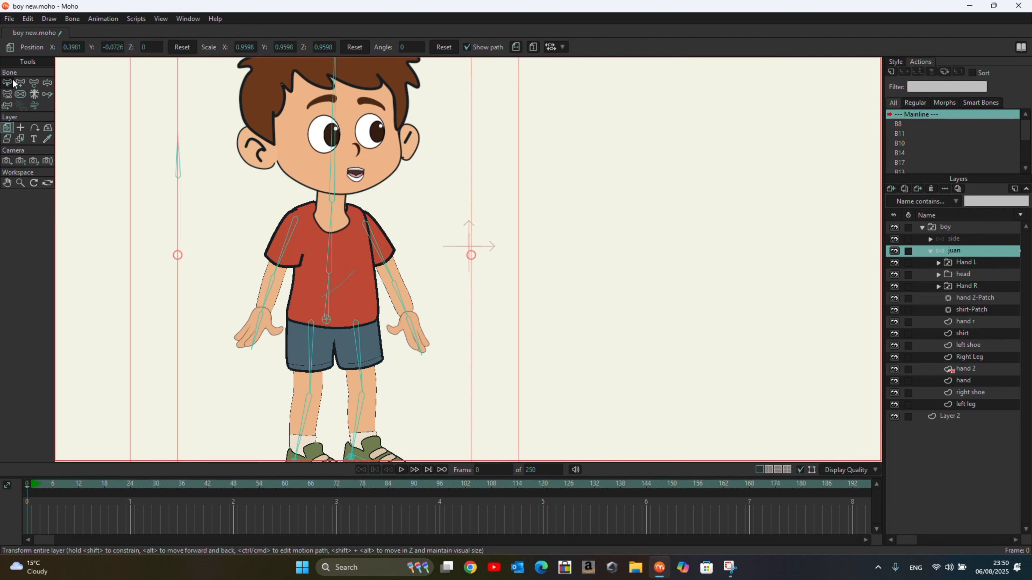
left_click(21, 83)
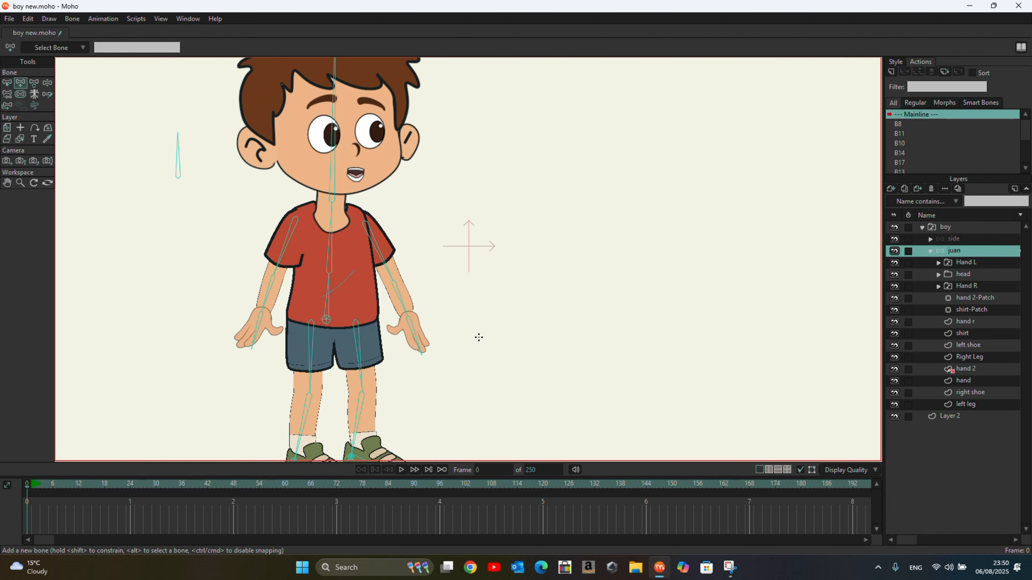
left_click_drag(483, 331, 482, 294)
key("z")
left_click(115, 260)
left_click(24, 84)
left_click_drag(176, 343, 176, 304)
Step: Rename the bone beside the boy's right hand PALM R
double_click(129, 51)
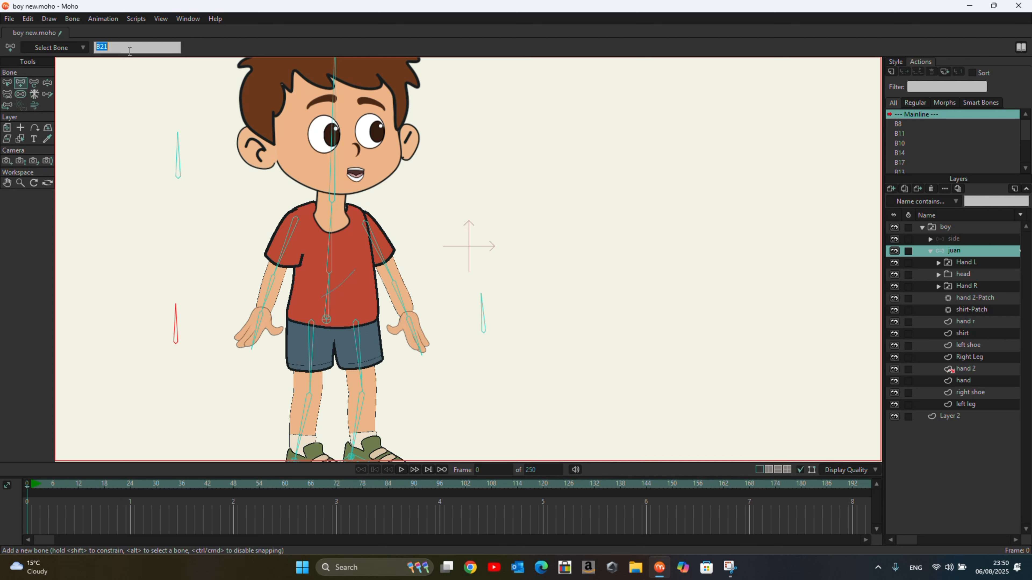
type("PALM R")
Step: Select the other new bone and rename it PALM L
left_click(7, 82)
left_click(484, 330)
left_click(183, 49)
type("PALM")
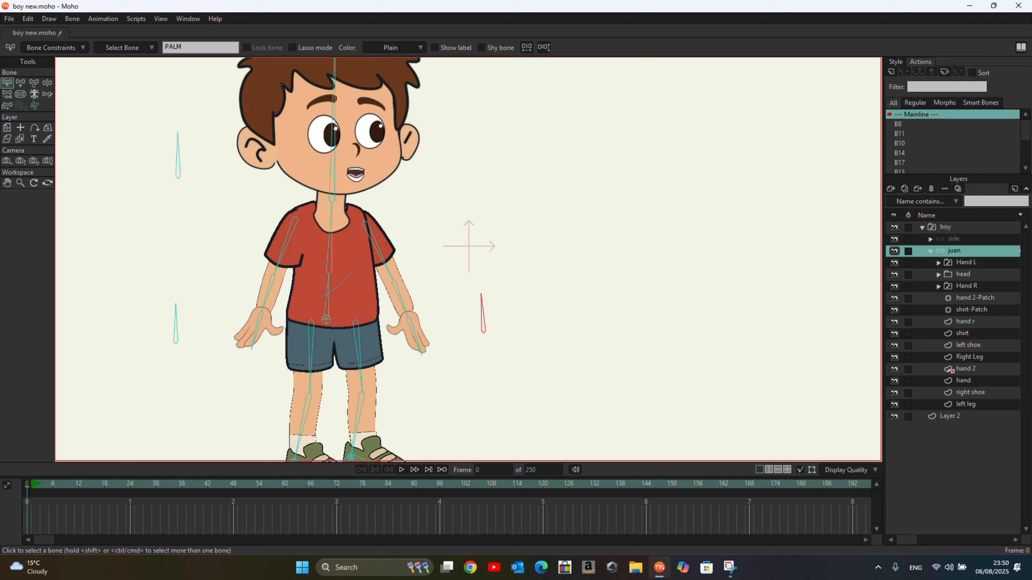
type(" L")
Step: Set the bone strength of both PALM R and PALM L to 0
left_click(26, 93)
left_click(179, 345)
left_click_drag(179, 345, 82, 286)
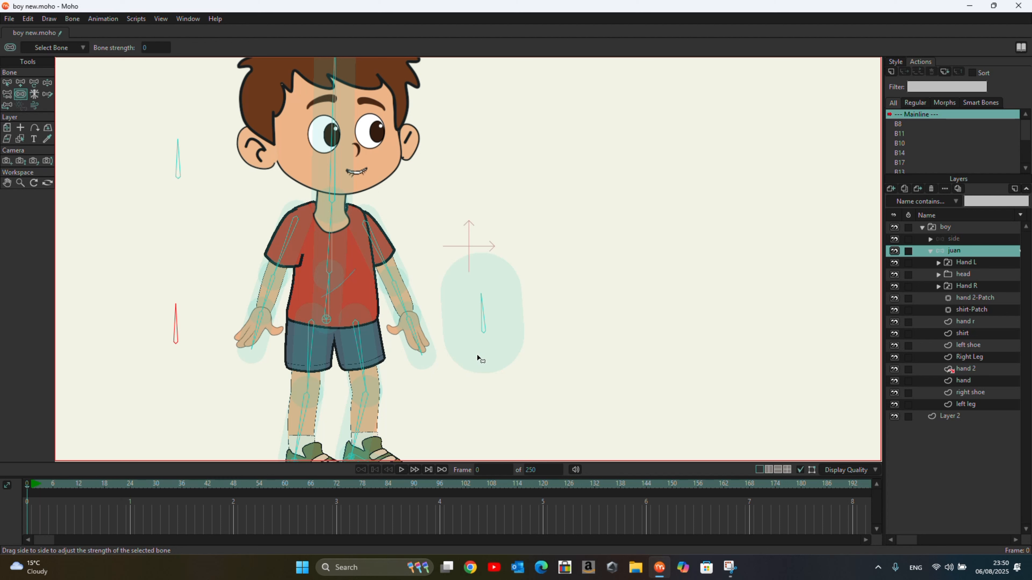
left_click_drag(483, 336, 421, 285)
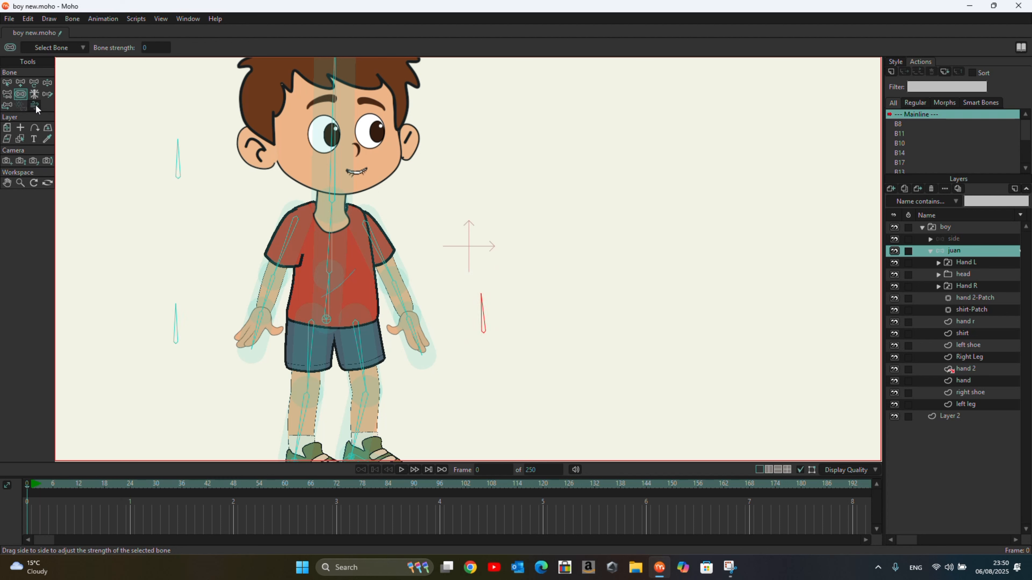
Step: Select the palm bones and check their parenting with the Reparent Bone tool
left_click(6, 95)
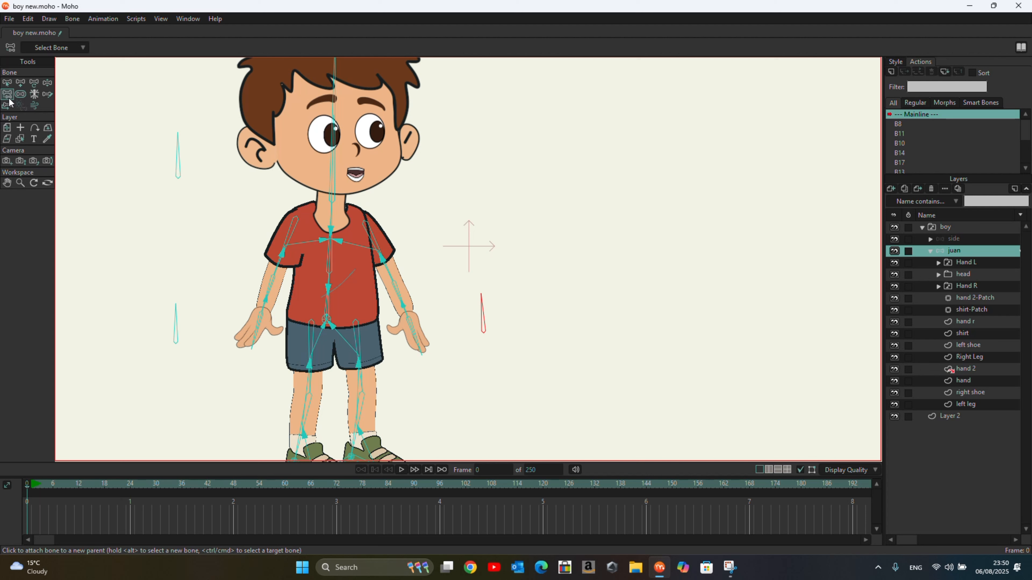
left_click(8, 83)
left_click(176, 337)
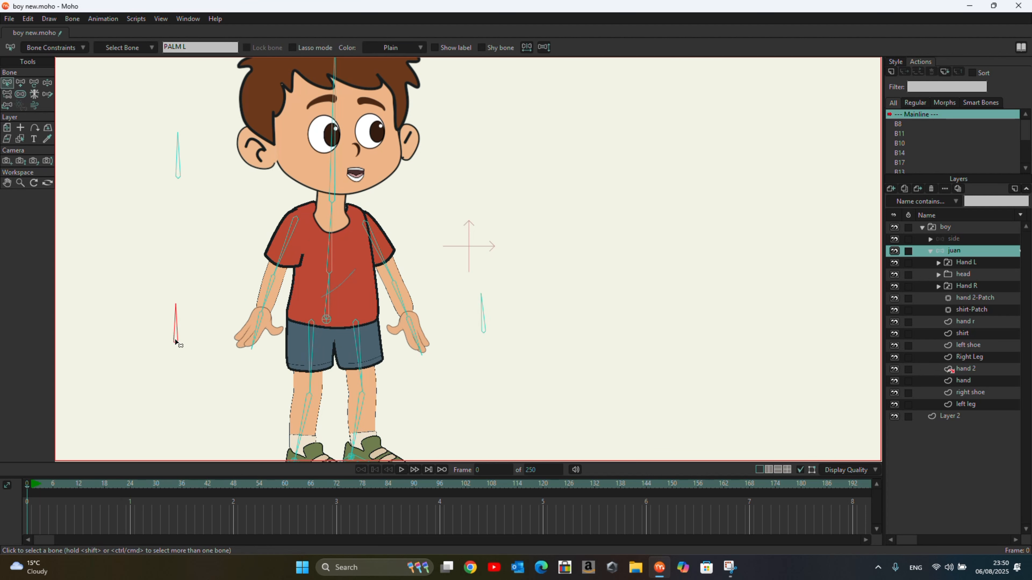
left_click(7, 95)
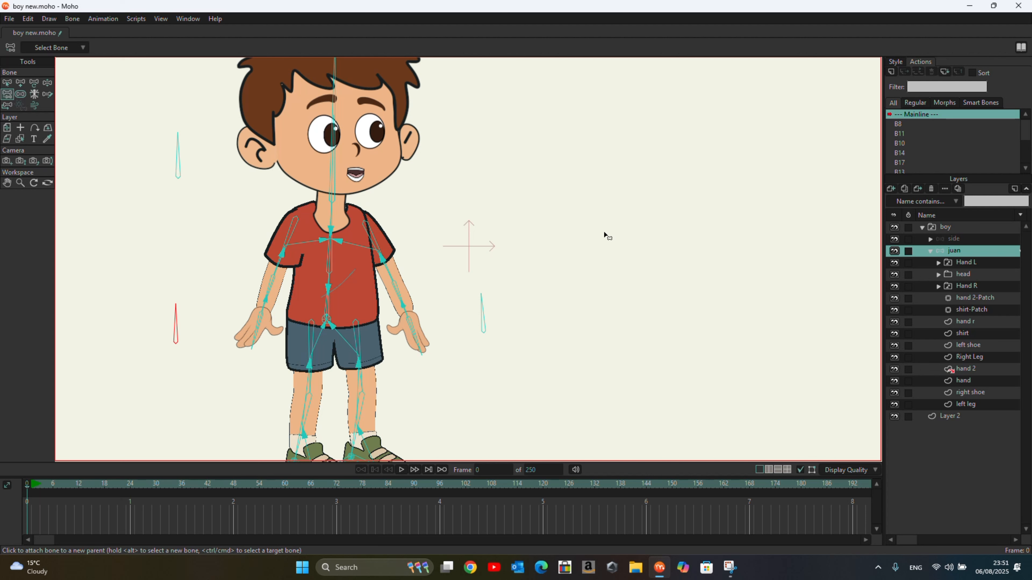
left_click(8, 83)
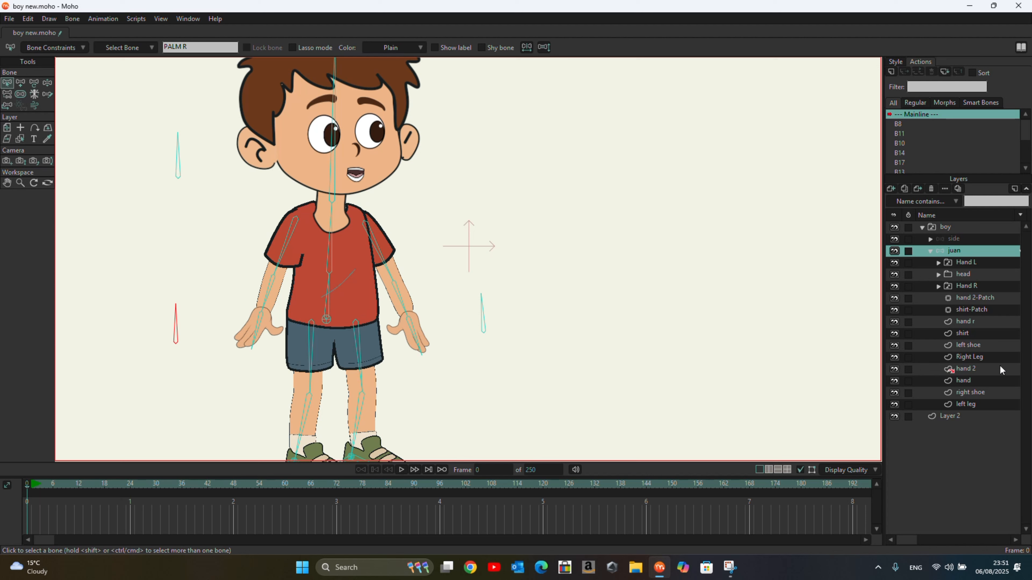
Step: Expand the Hand R switch layer and create a new action named PALM R
left_click(938, 286)
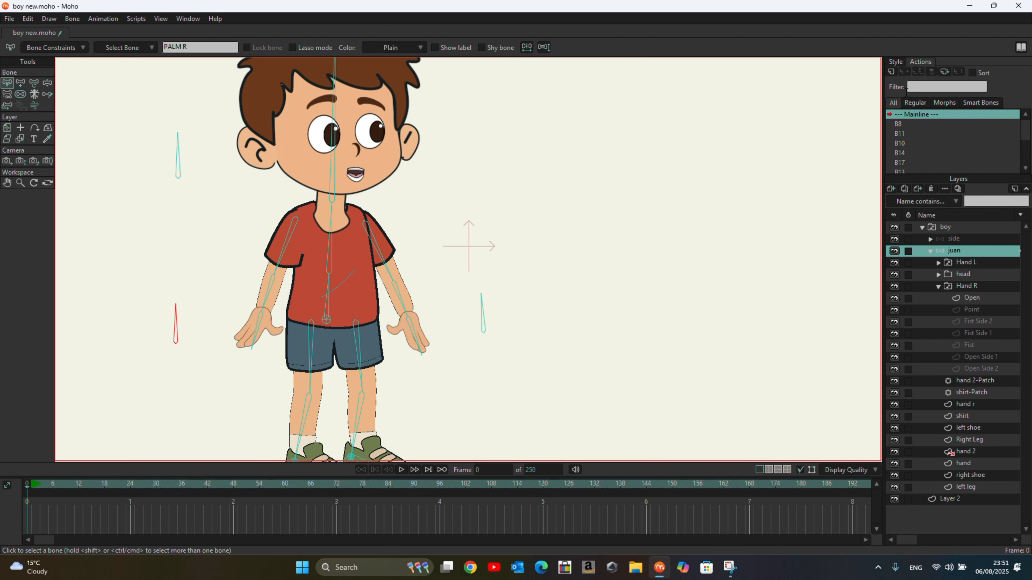
left_click(891, 73)
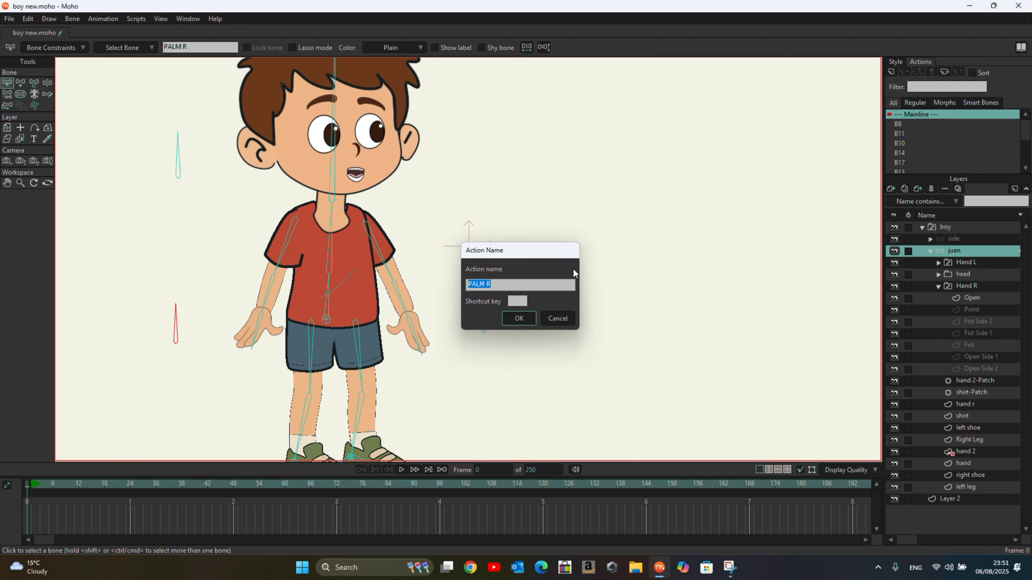
left_click(520, 318)
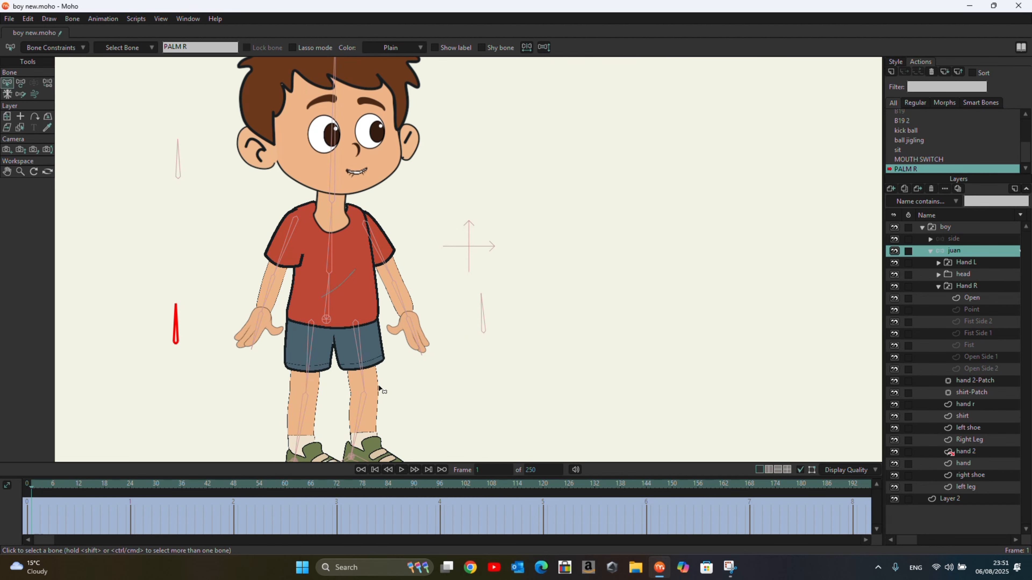
Step: Enable angle constraints on the PALM R bone with min/max limits of -70 and 70
left_click(46, 48)
left_click(28, 63)
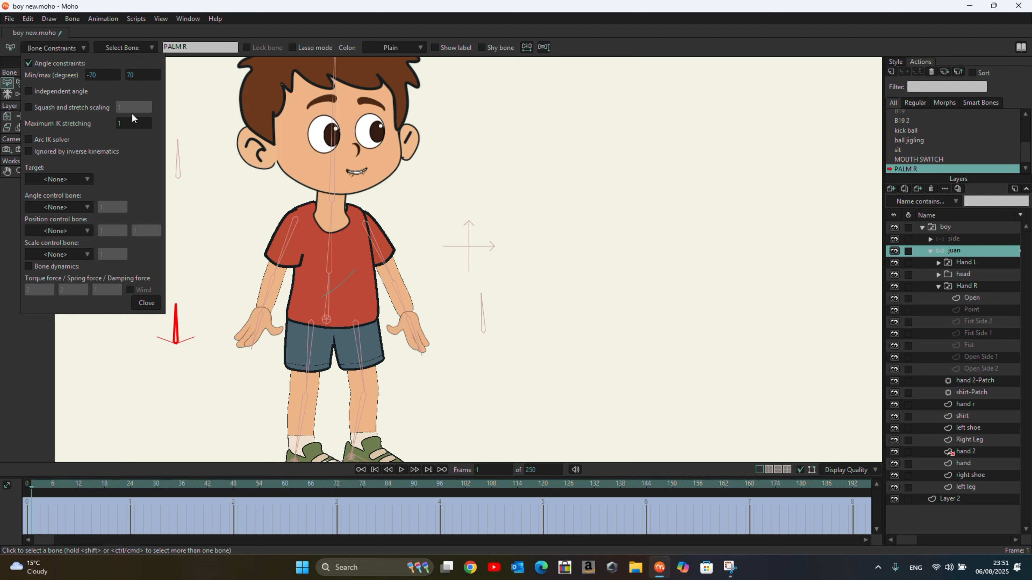
left_click_drag(140, 74, 86, 84)
left_click(146, 303)
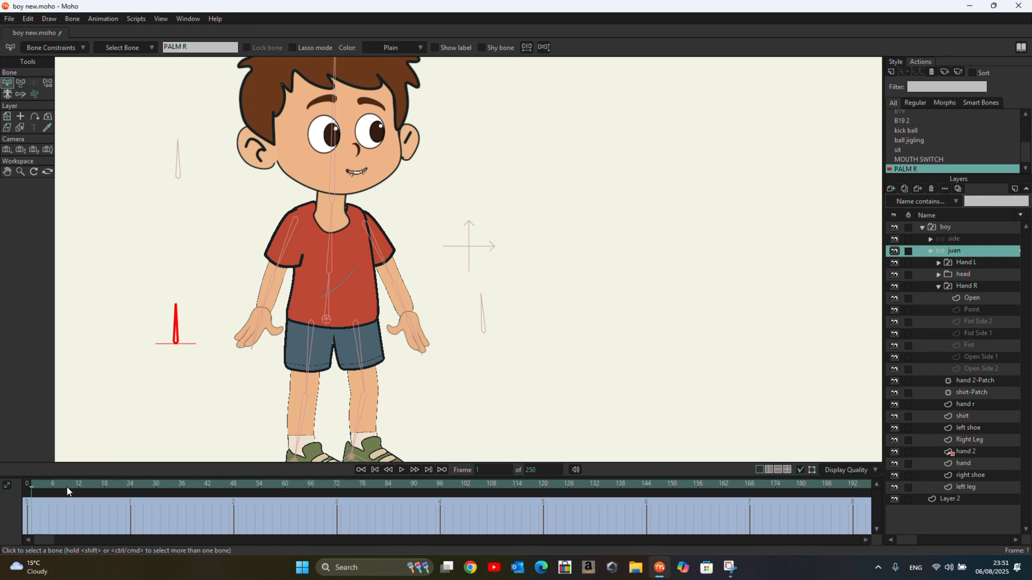
Step: Go to frame 1 of the action and rotate the PALM R bone to 180°
left_click_drag(30, 486, 18, 522)
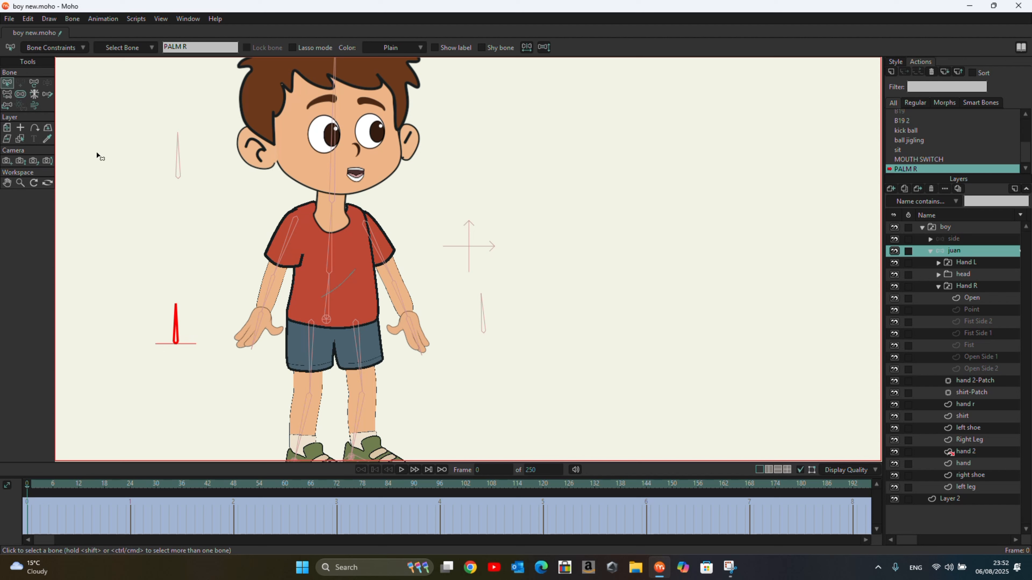
left_click(483, 471)
type("1")
key("Return")
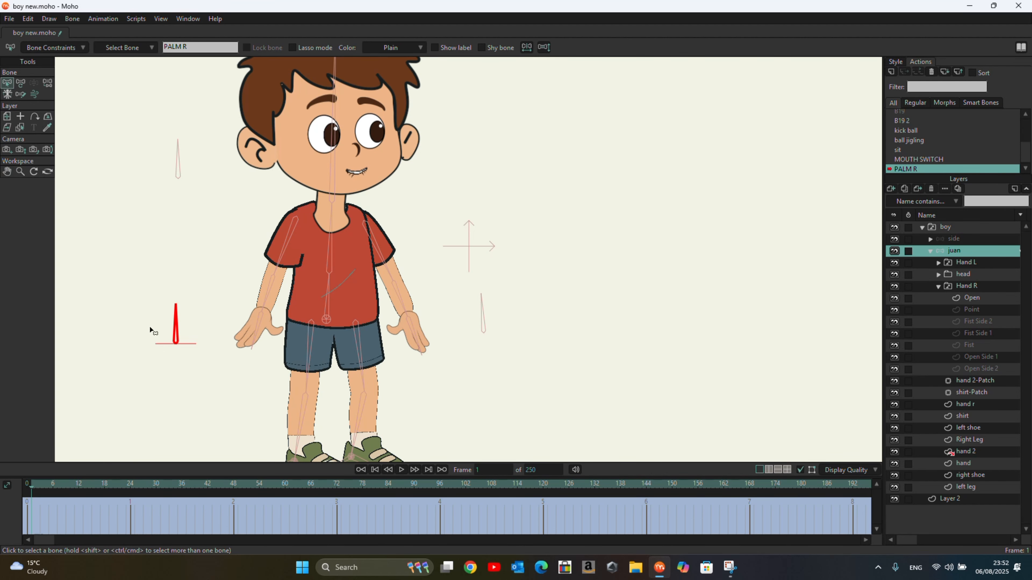
left_click(21, 83)
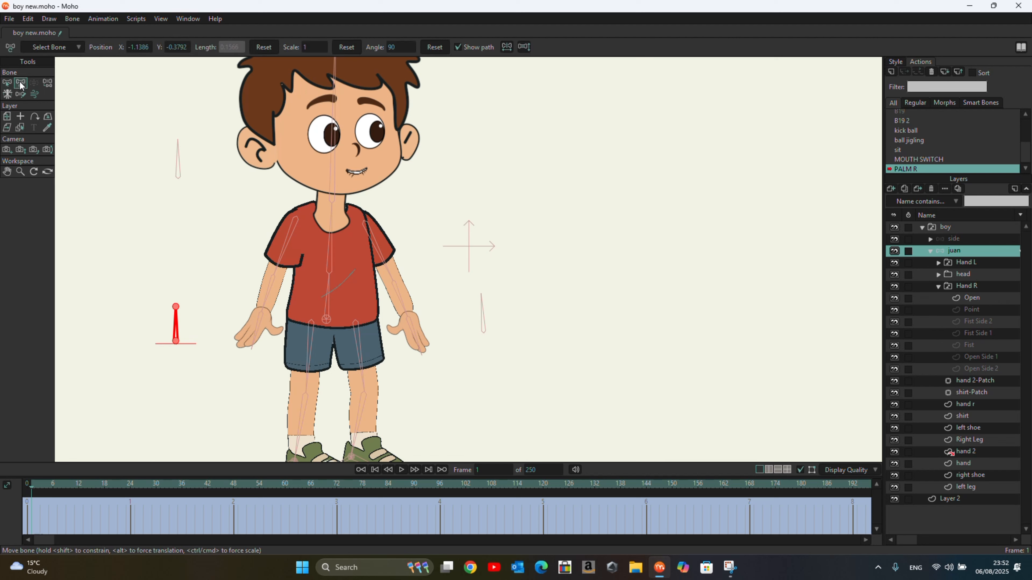
left_click(176, 309)
left_click_drag(176, 309, 129, 364)
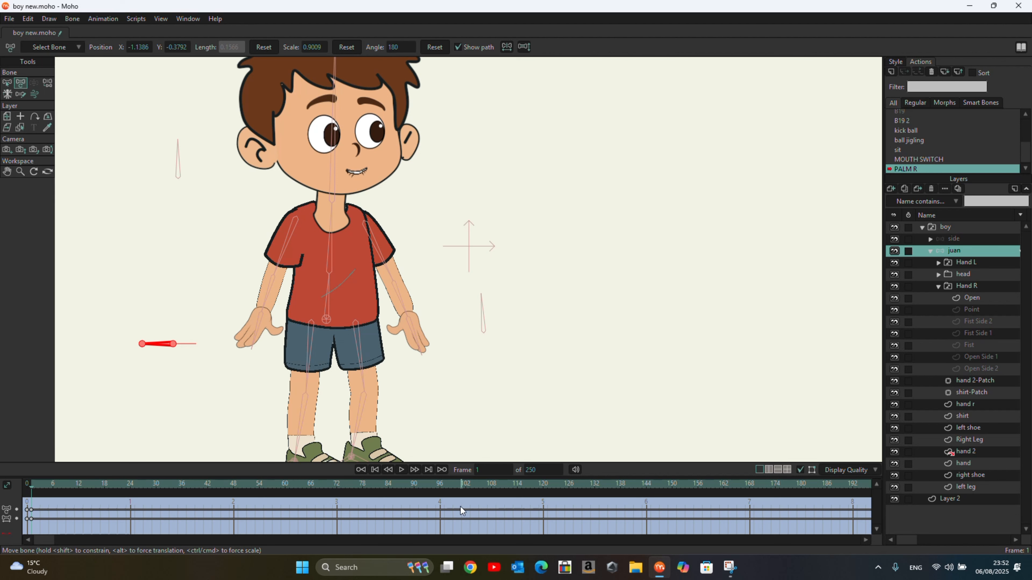
Step: At frame 9, rotate the PALM R bone back to 0°
left_click(496, 469)
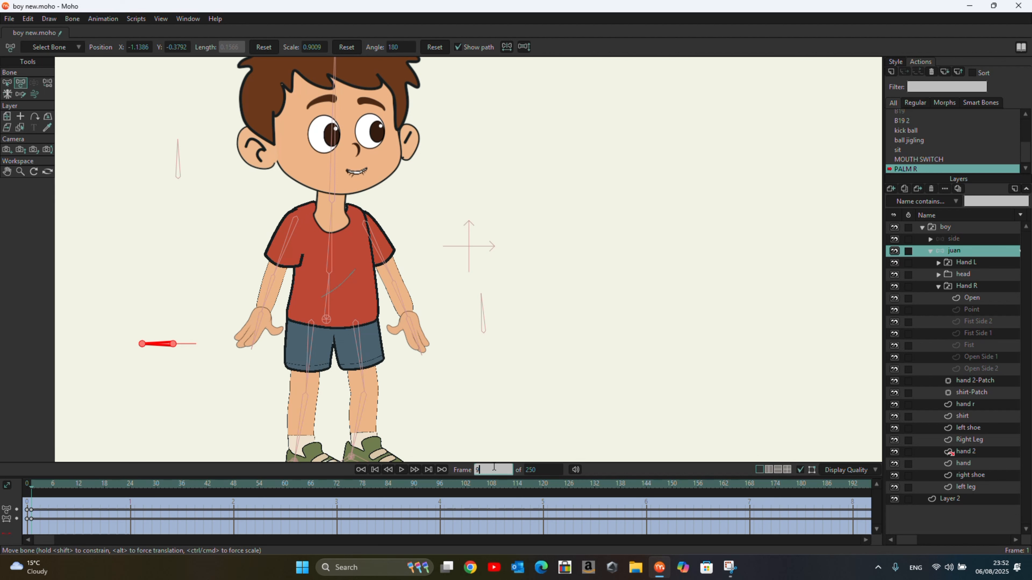
key("Return")
left_click_drag(141, 344, 214, 362)
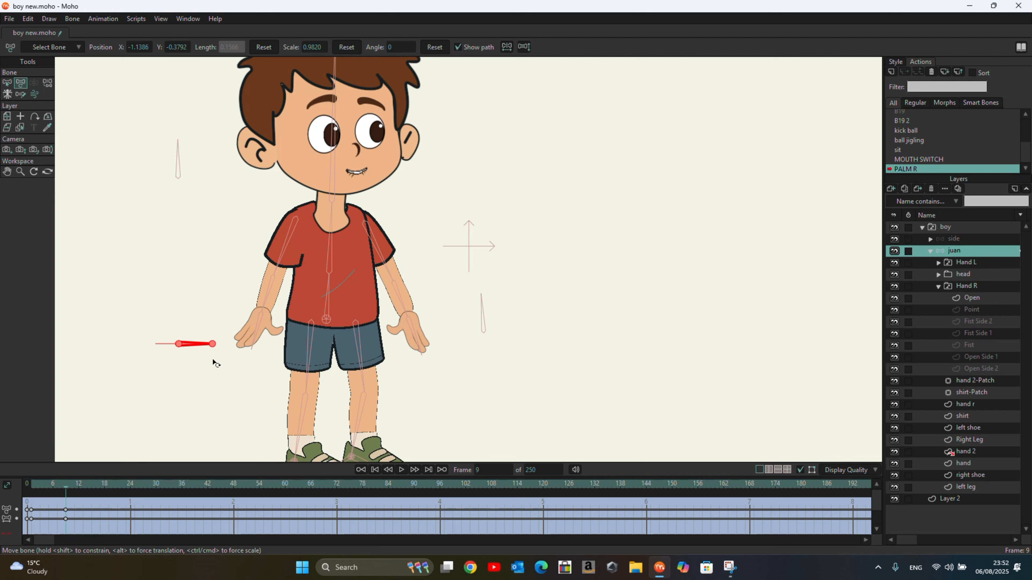
Step: Return to frame 1 and key the Hand R switch layer to Open
left_click(190, 227)
left_click_drag(65, 487, 59, 488)
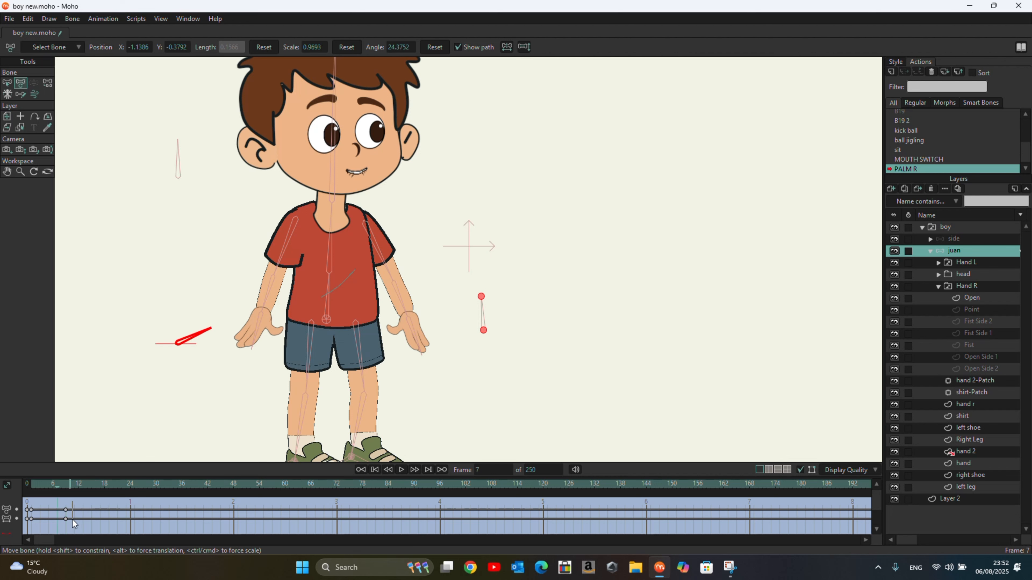
left_click_drag(64, 529, 30, 495)
right_click(962, 285)
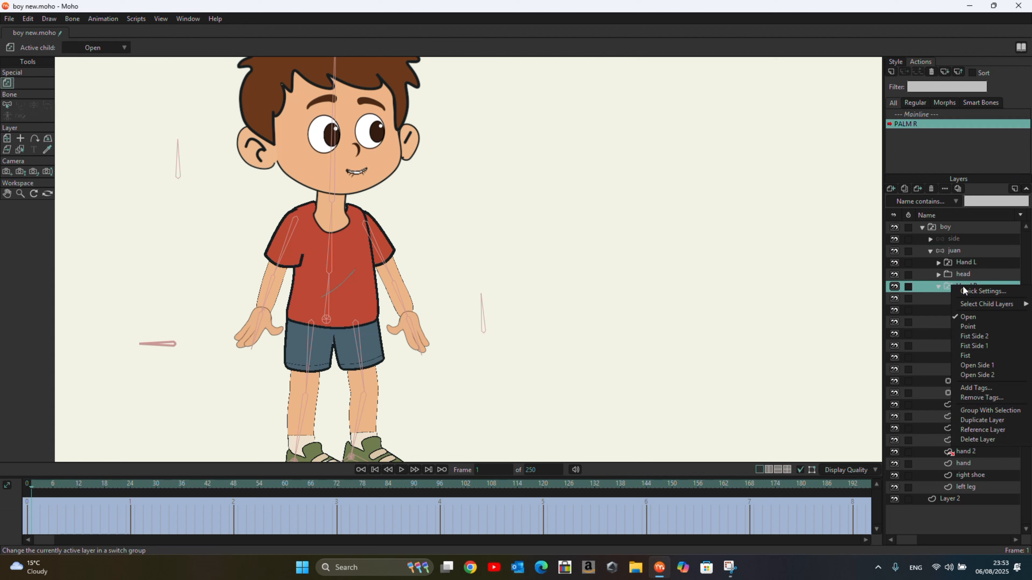
left_click(980, 318)
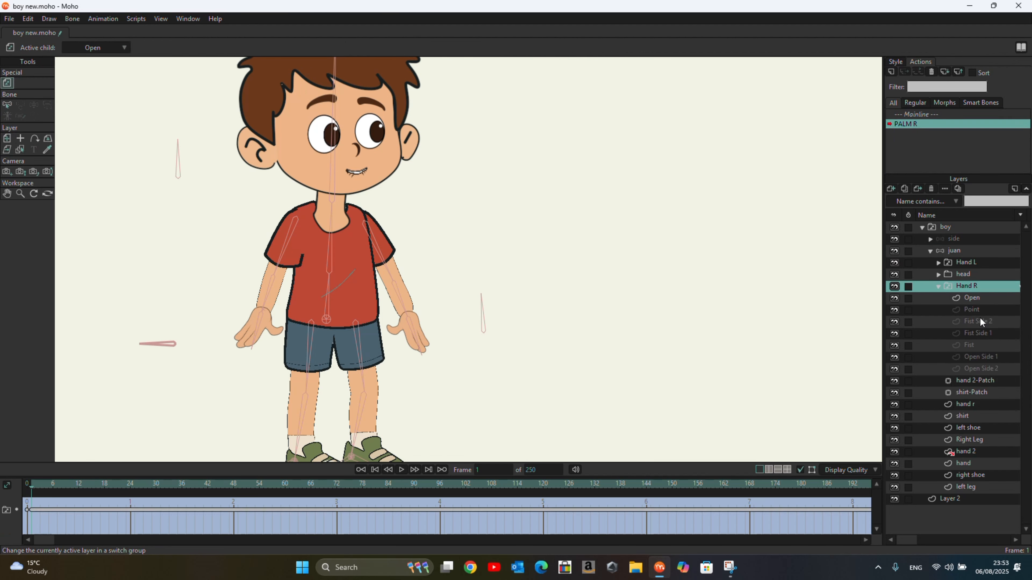
Step: At frame 2, switch the Hand R layer to Point
left_click(494, 468)
type("2")
right_click(967, 289)
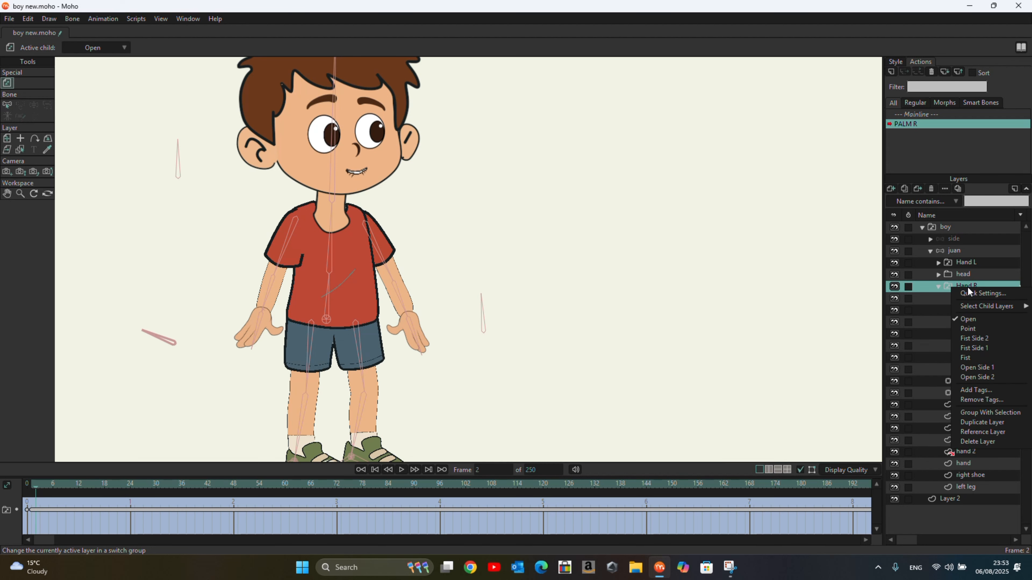
left_click(972, 330)
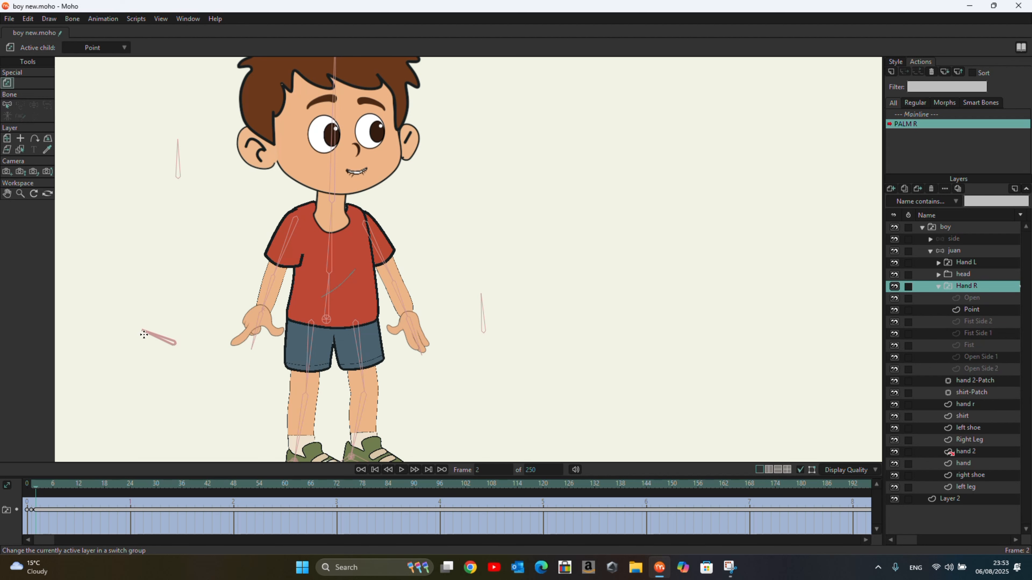
Step: At frame 3 of the action, switch the Hand R layer to Fist Side 2
left_click(490, 471)
type("3")
key("Return")
right_click(975, 289)
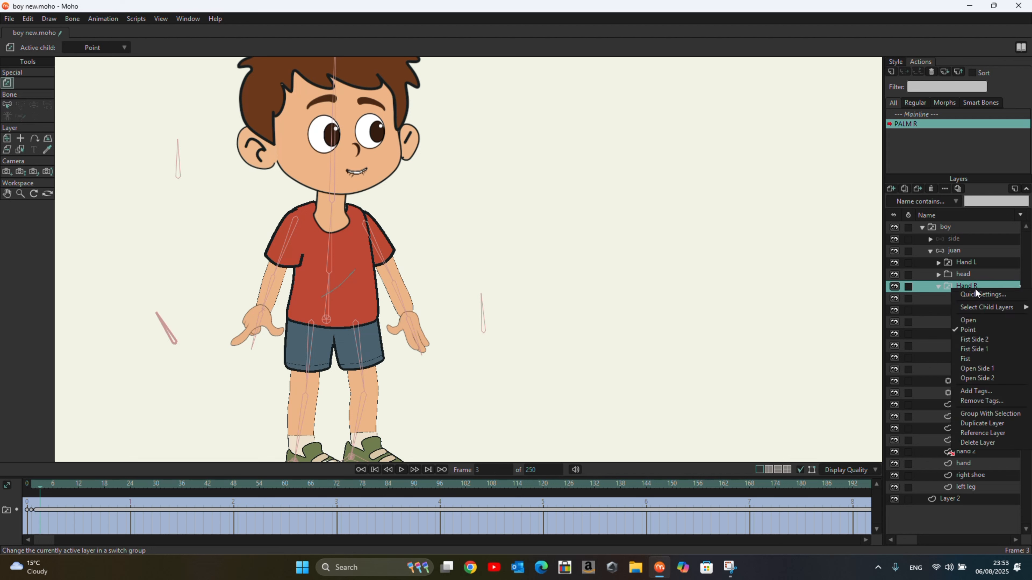
left_click(975, 340)
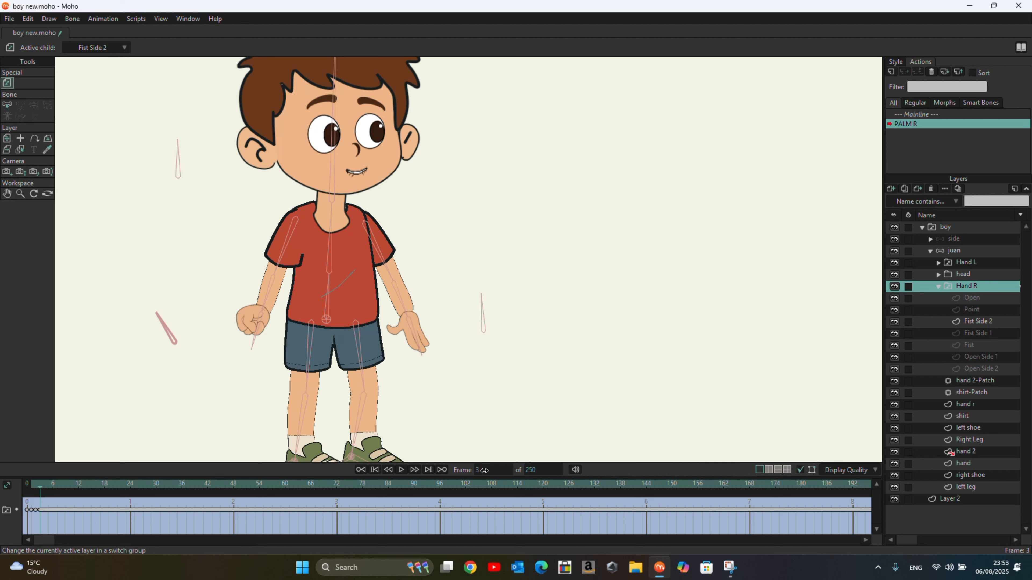
Step: At frame 4, switch the Hand R layer to Fist Side 1
left_click(480, 470)
type("4")
right_click(969, 286)
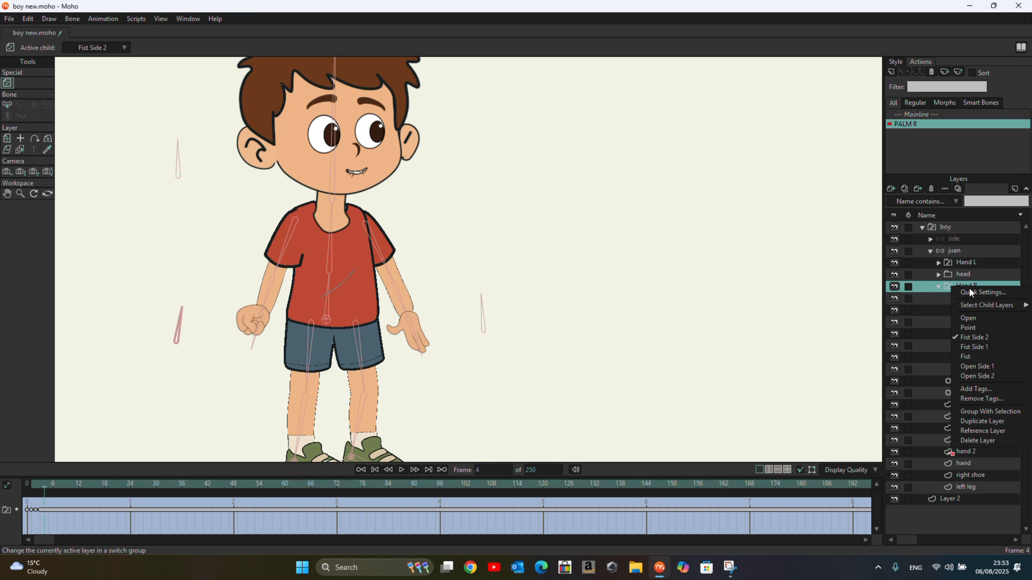
left_click(987, 347)
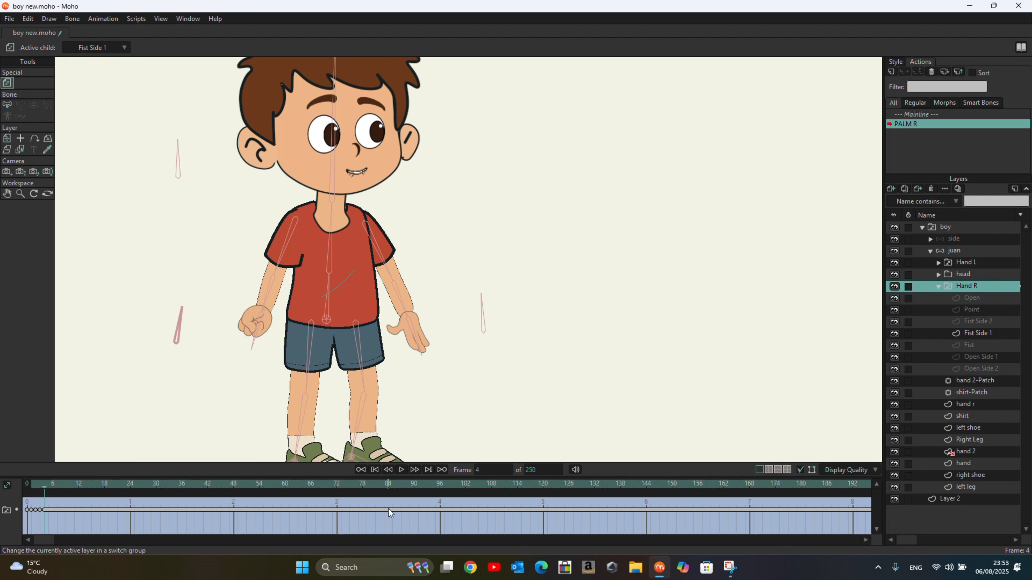
Step: At frame 5, switch the Hand R layer to Fist
left_click(491, 469)
type("5")
right_click(972, 287)
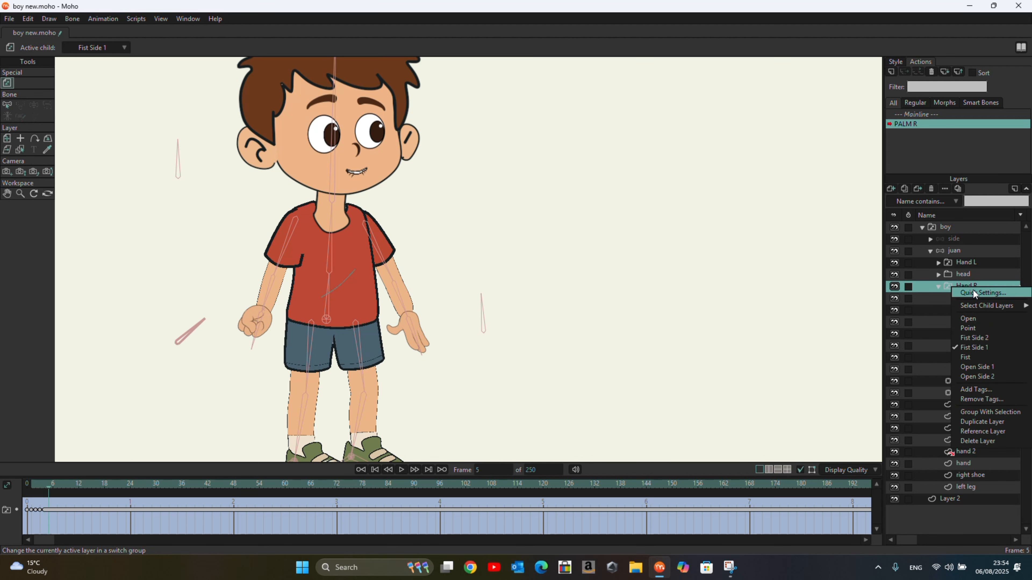
left_click(976, 360)
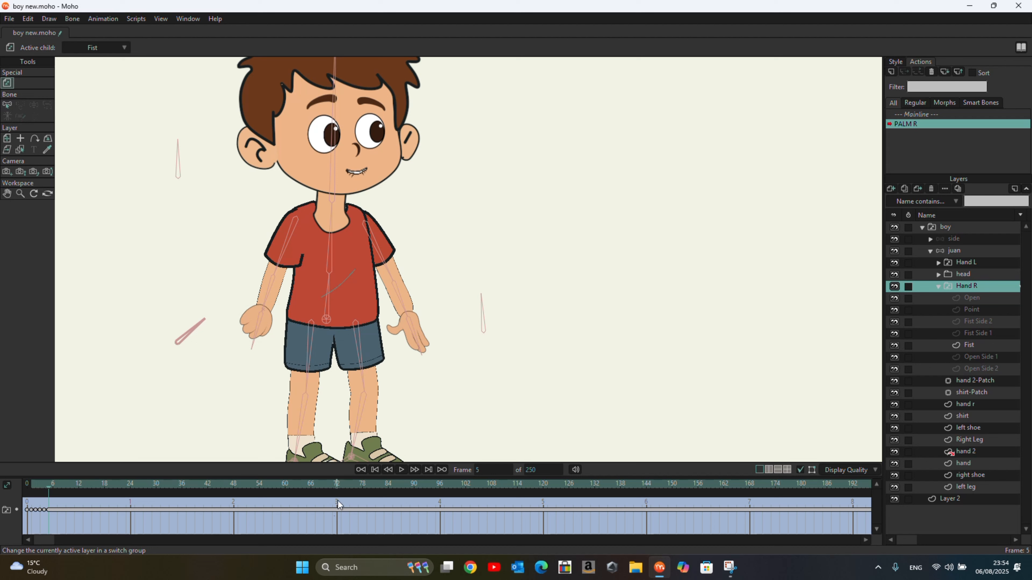
Step: At frame 6, switch the Hand R layer to Open Side 1
left_click(489, 471)
type("6")
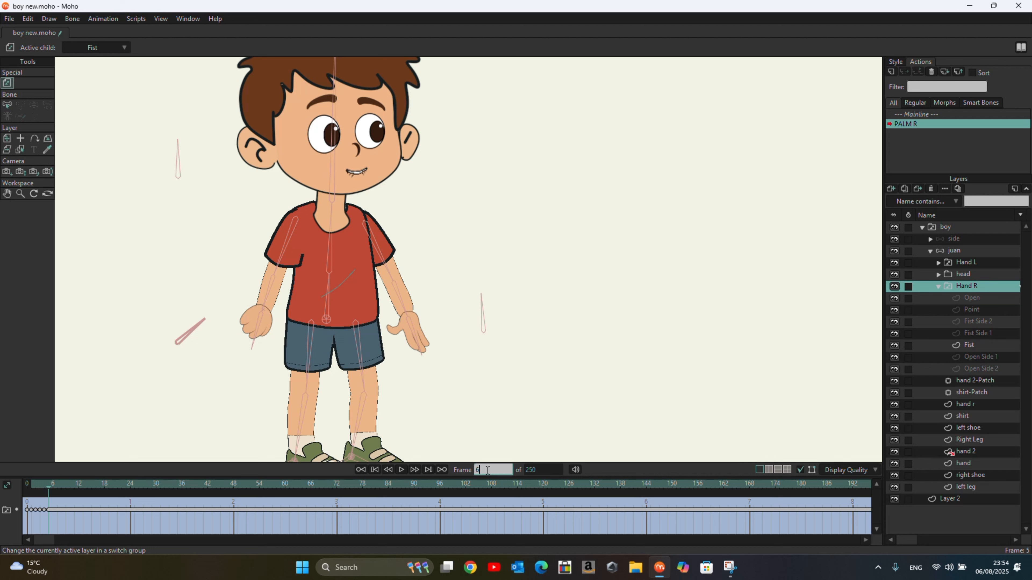
right_click(966, 289)
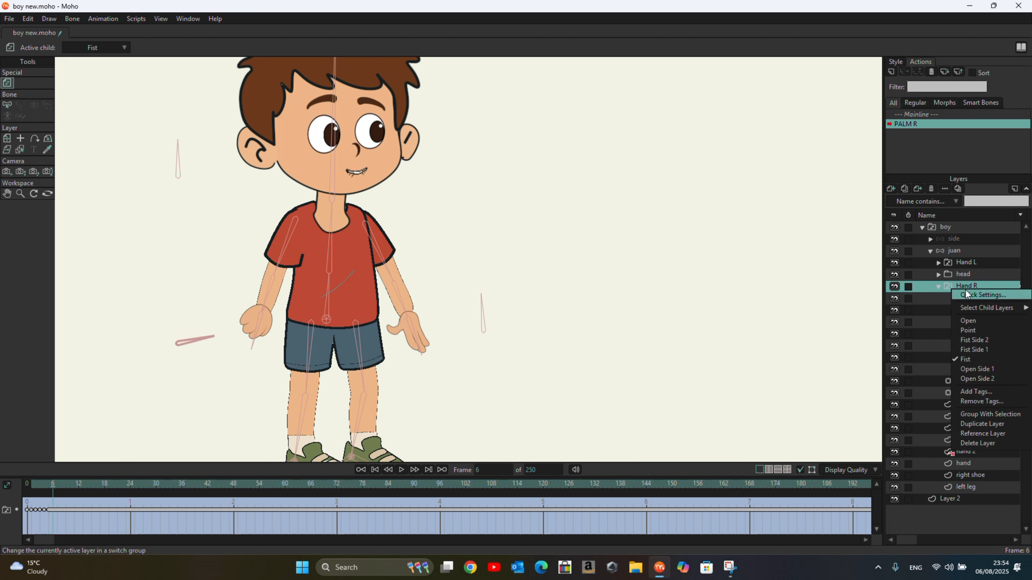
left_click(982, 368)
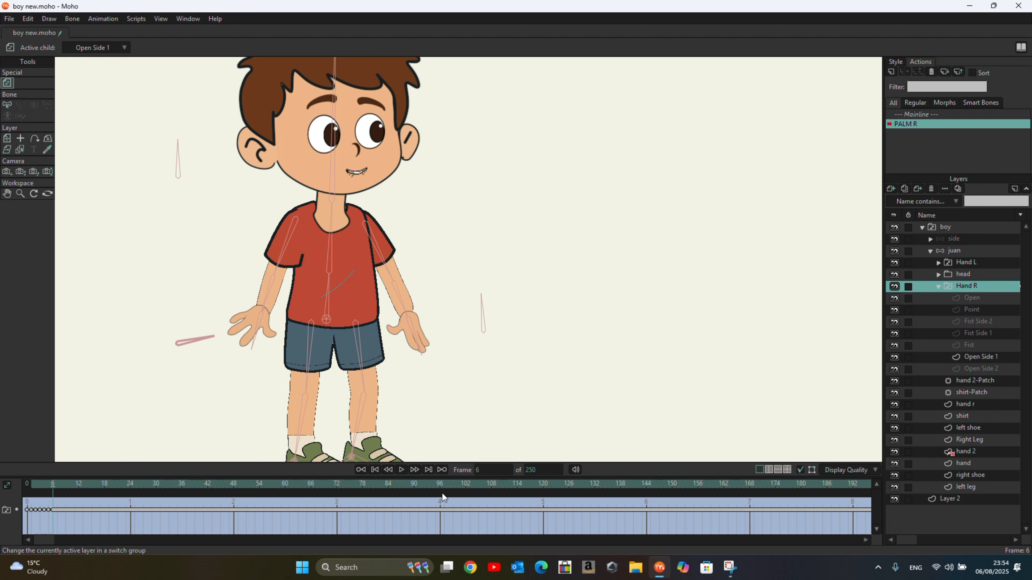
Step: At frame 7, switch the Hand R layer to Open Side 2
left_click(492, 472)
type("7")
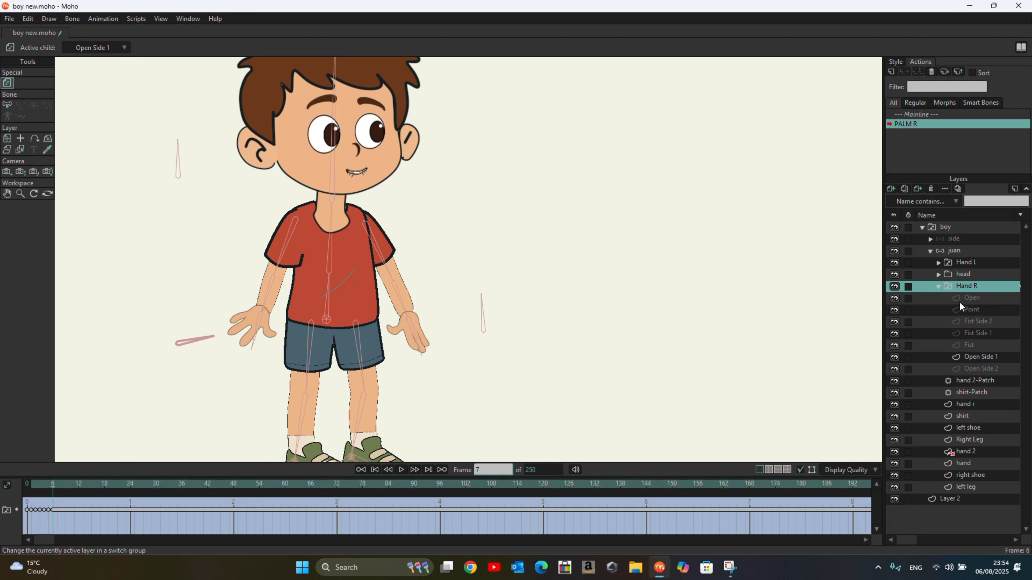
right_click(963, 288)
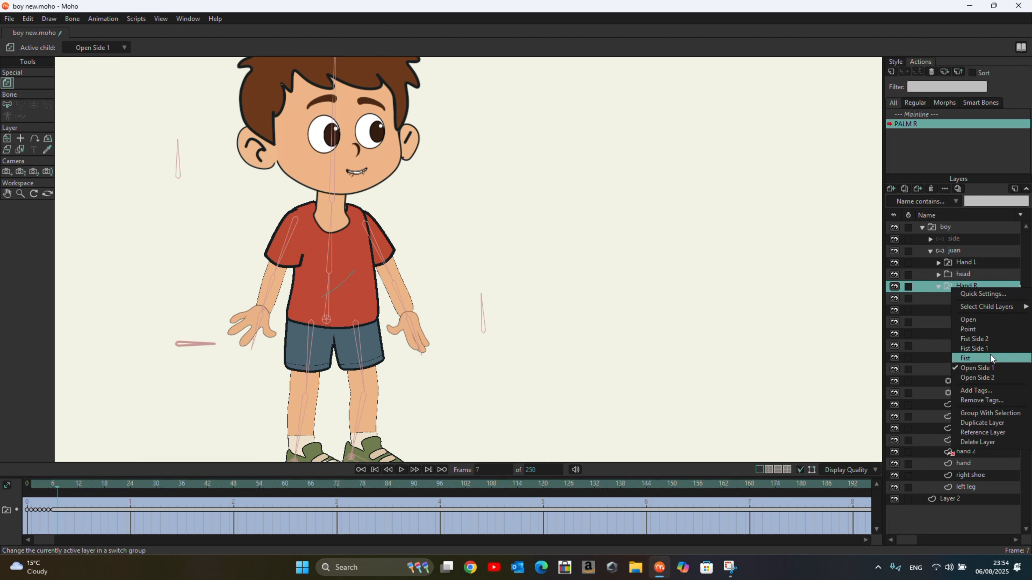
left_click(992, 378)
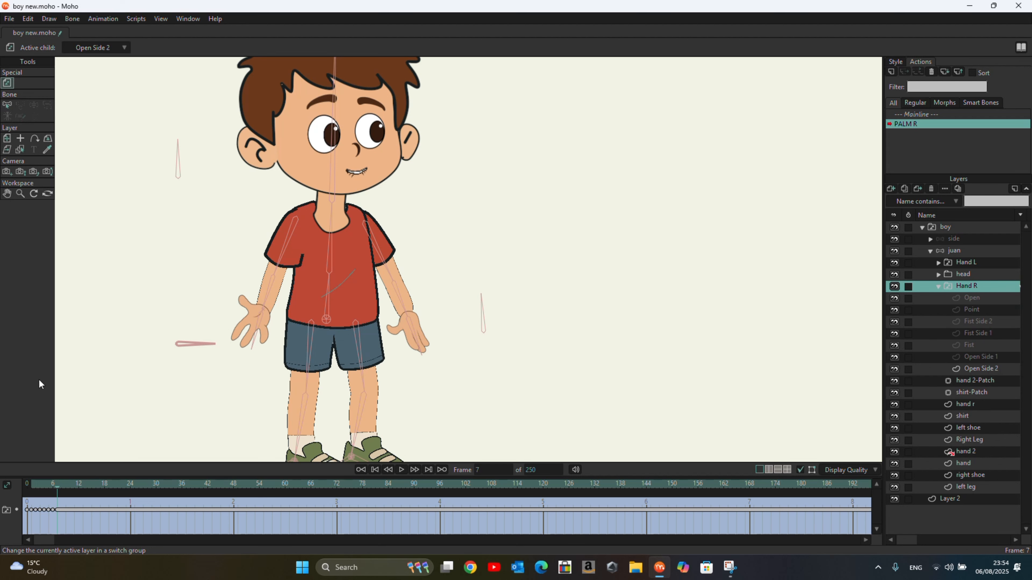
Step: Leave the action for the Mainline and save the file
double_click(919, 115)
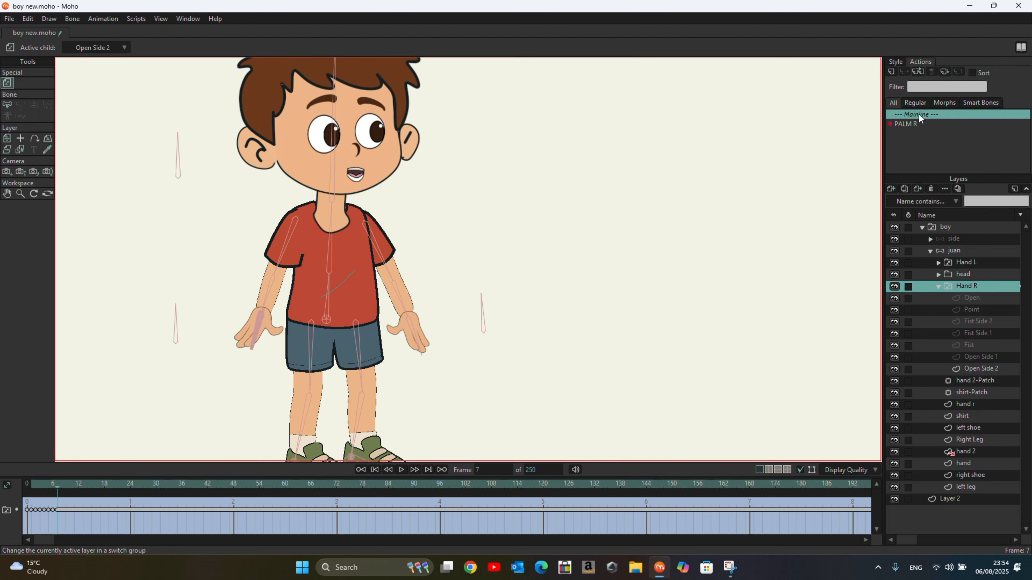
left_click(9, 18)
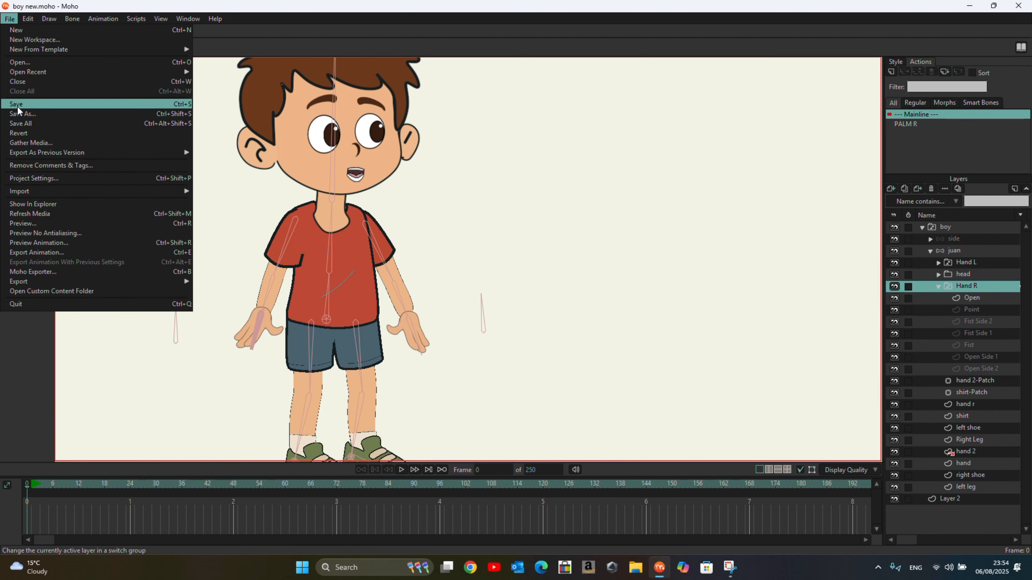
left_click(18, 105)
Step: On the juan bone layer at frame 23, raise the boy's right arm forward and rotate the PALM R bone to point
left_click_drag(27, 488, 72, 500)
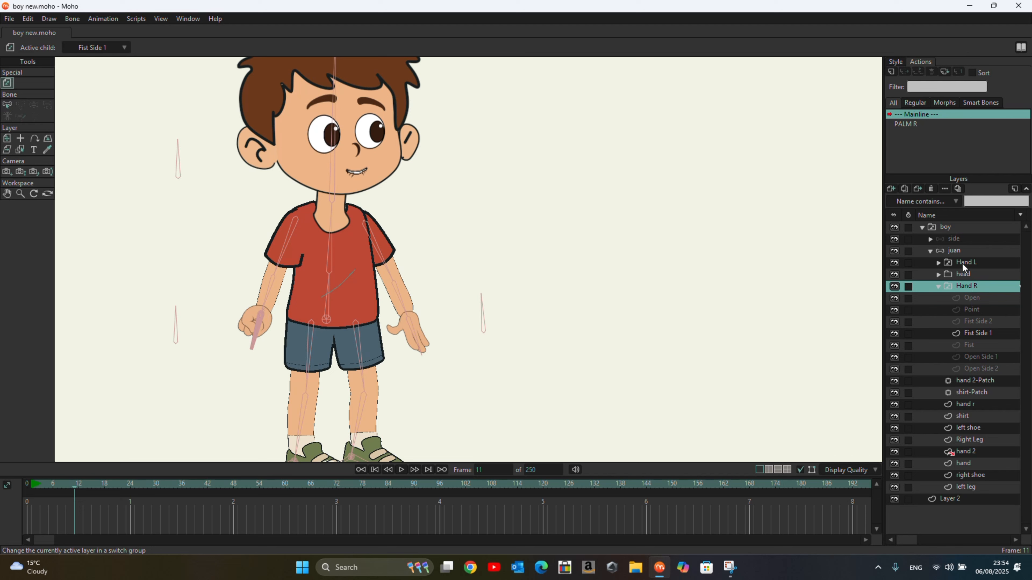
left_click(956, 250)
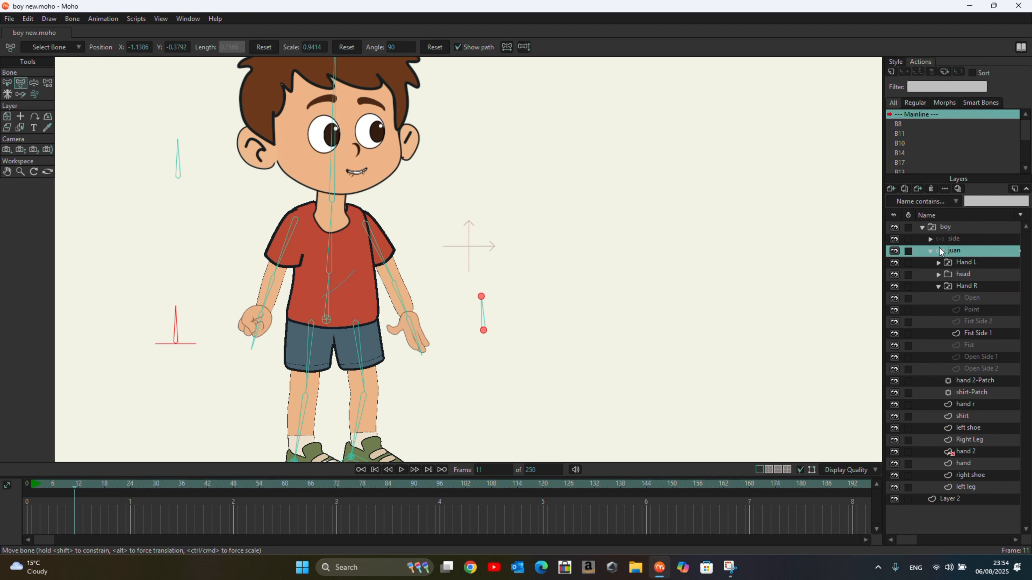
left_click(33, 83)
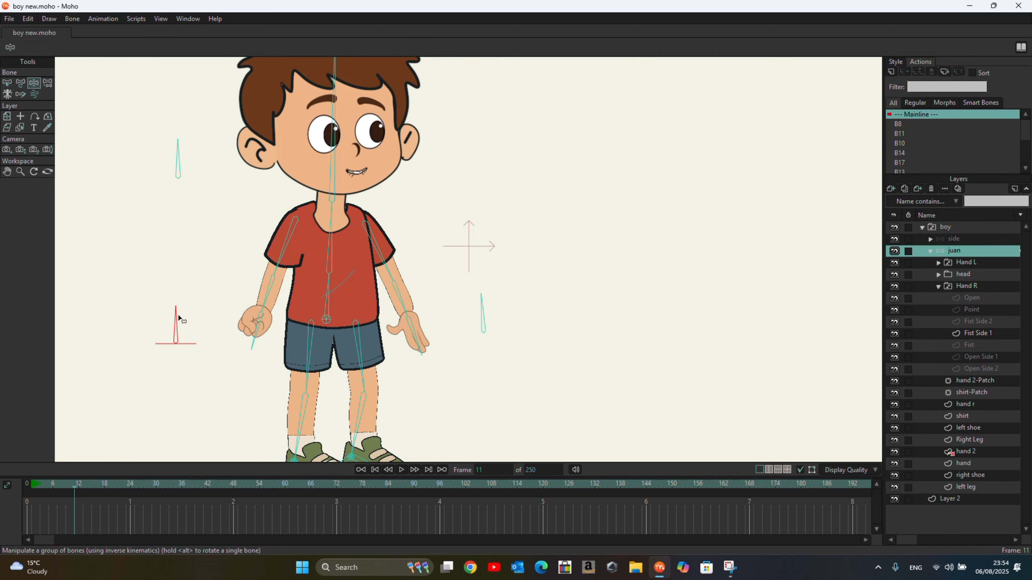
mouse_move(176, 310)
left_mouse_down()
mouse_move(154, 312)
mouse_move(142, 333)
mouse_move(198, 311)
mouse_move(229, 359)
mouse_move(152, 298)
mouse_move(129, 355)
mouse_move(168, 305)
left_mouse_up()
left_click(271, 288)
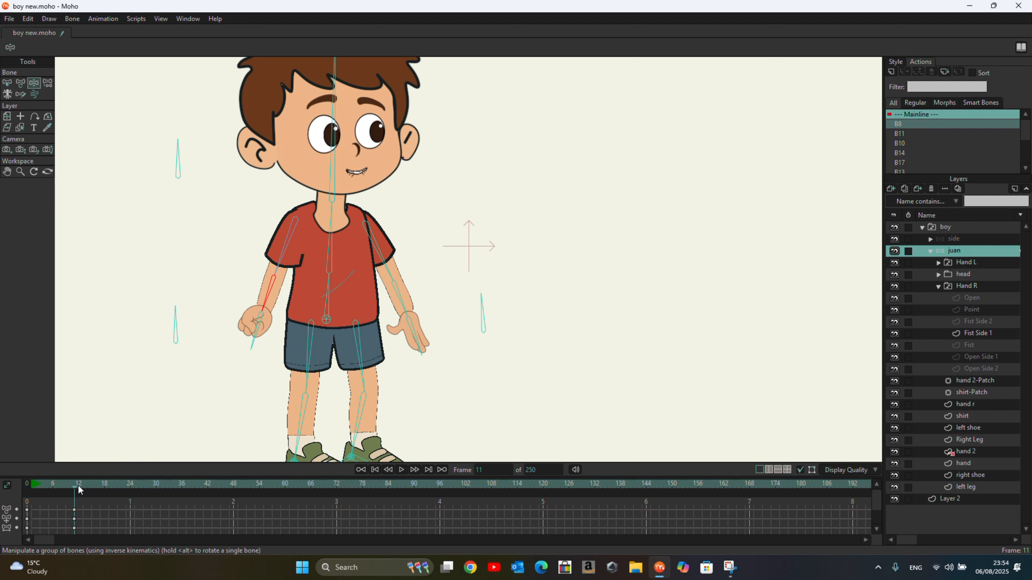
left_click_drag(76, 489, 126, 493)
left_click_drag(282, 251, 252, 220)
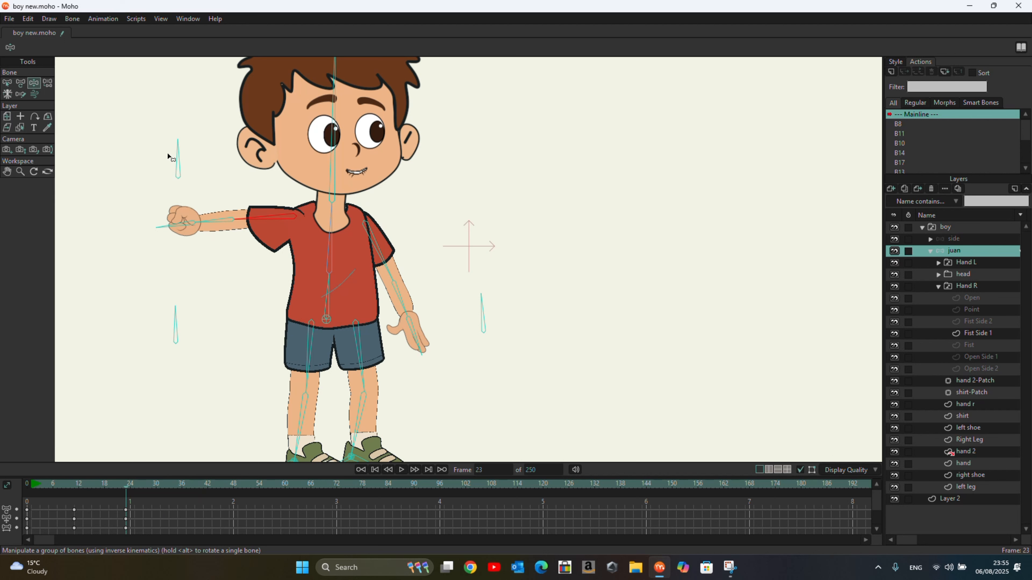
left_click_drag(176, 313, 129, 327)
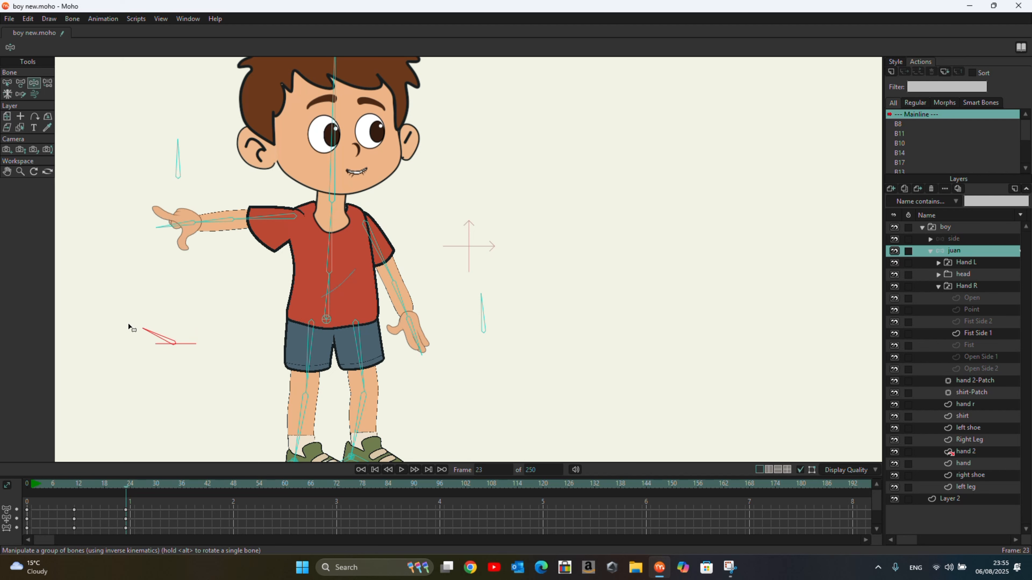
Step: Rewind to frame 0 and play back the animation
left_click_drag(125, 487, 28, 501)
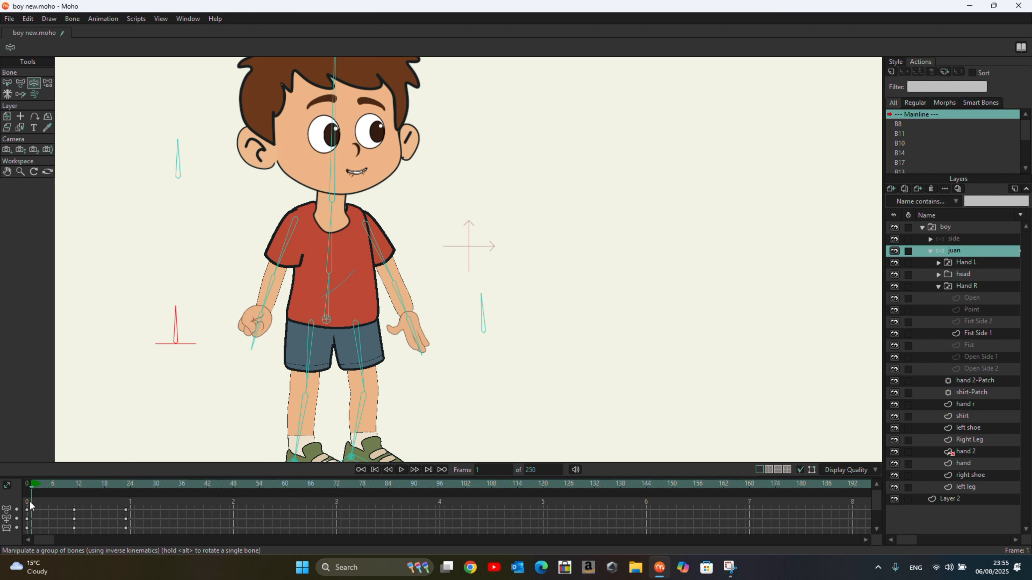
left_click(401, 470)
left_click(401, 470)
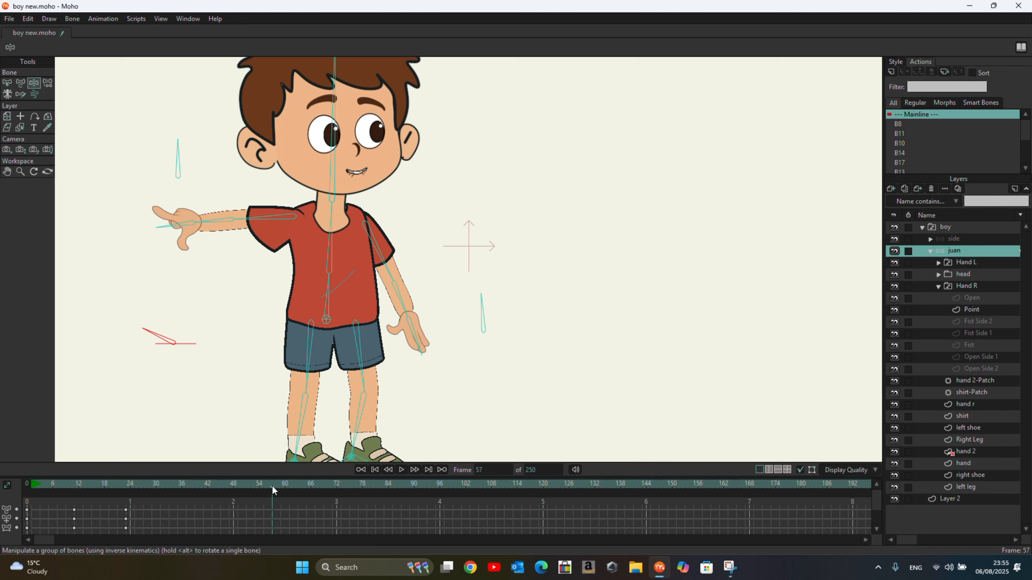
Step: At frame 21, pull the boy's hip bone slightly down to add a dip to the body
left_click_drag(254, 489, 111, 501)
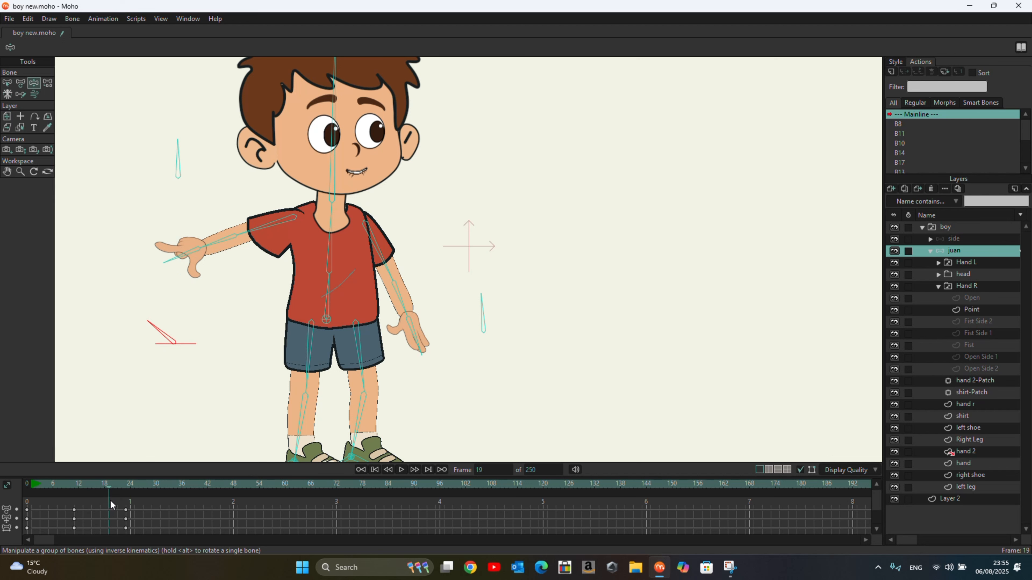
left_click(329, 323)
left_click(118, 489)
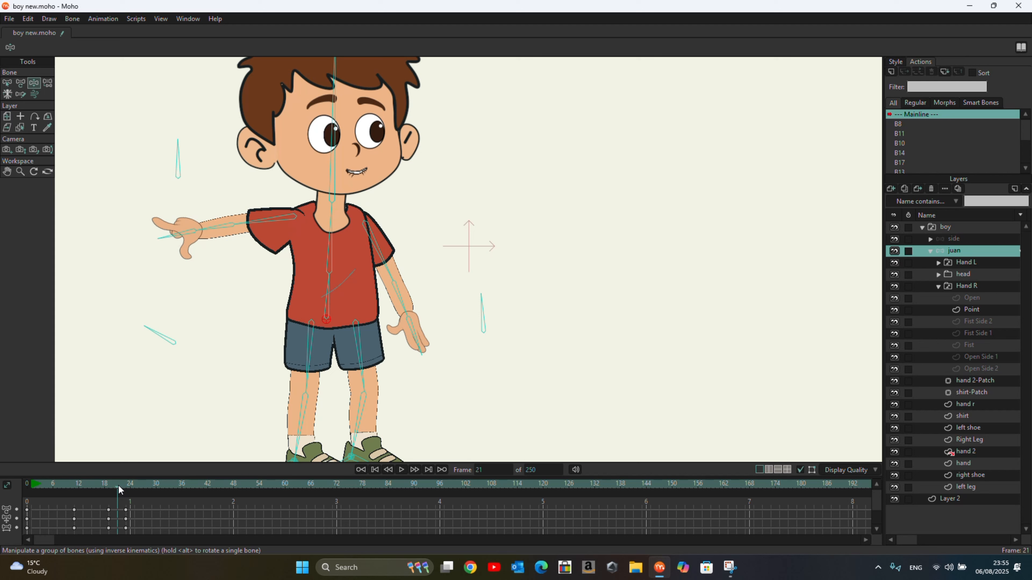
left_click_drag(330, 325, 332, 334)
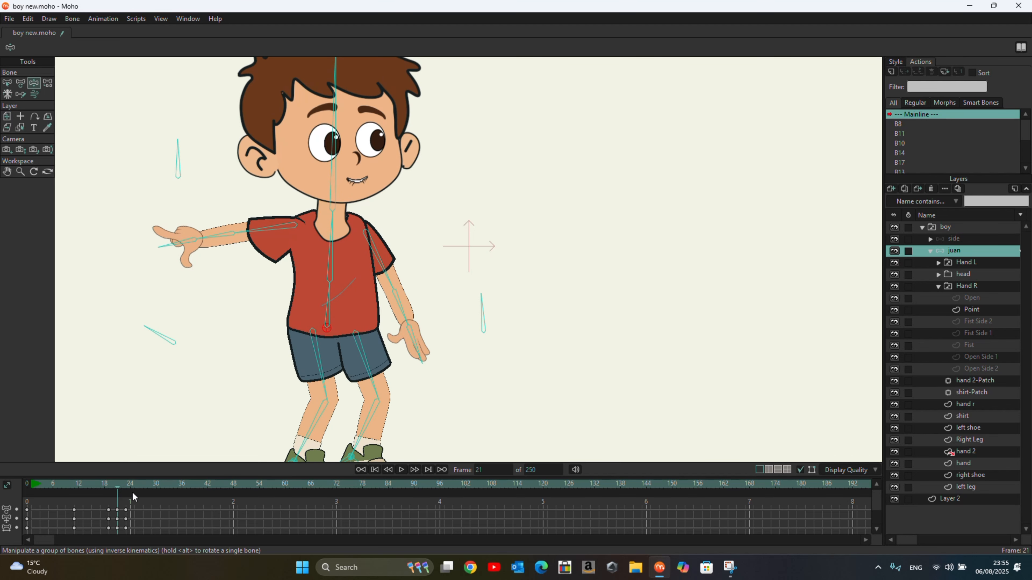
Step: Scrub the timeline and play back the animation
left_click_drag(117, 490, 137, 490)
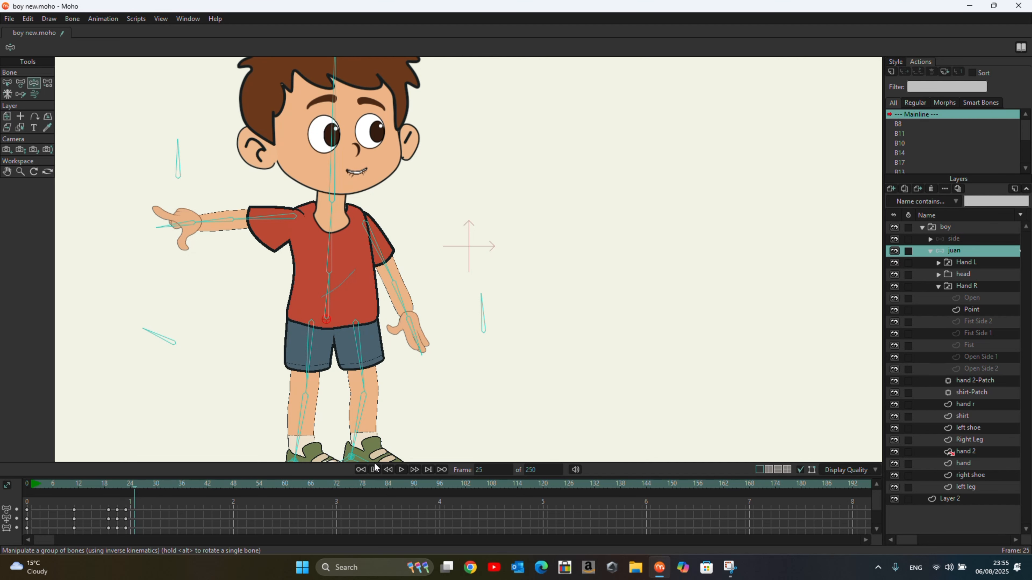
left_click(399, 469)
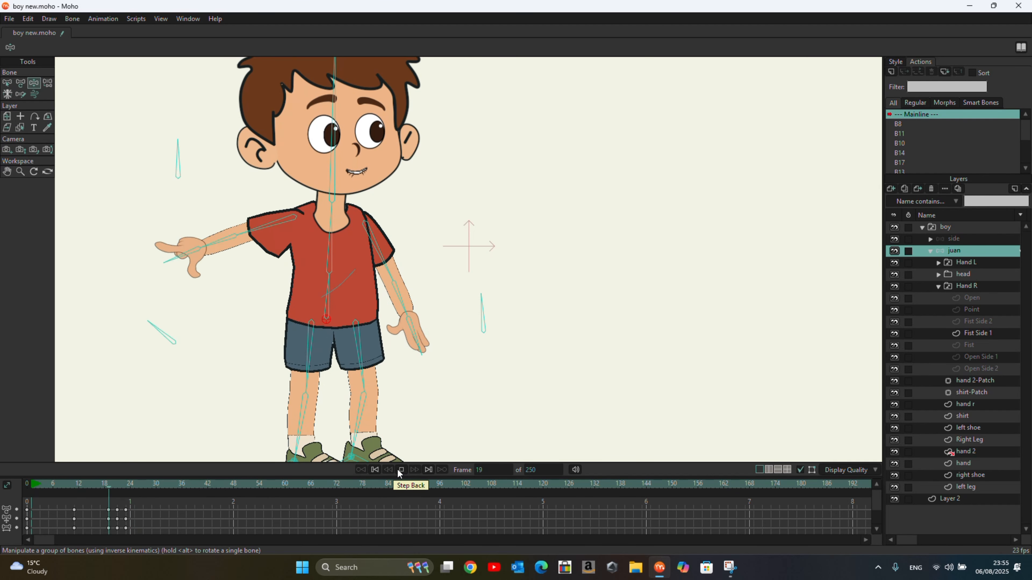
left_click(397, 469)
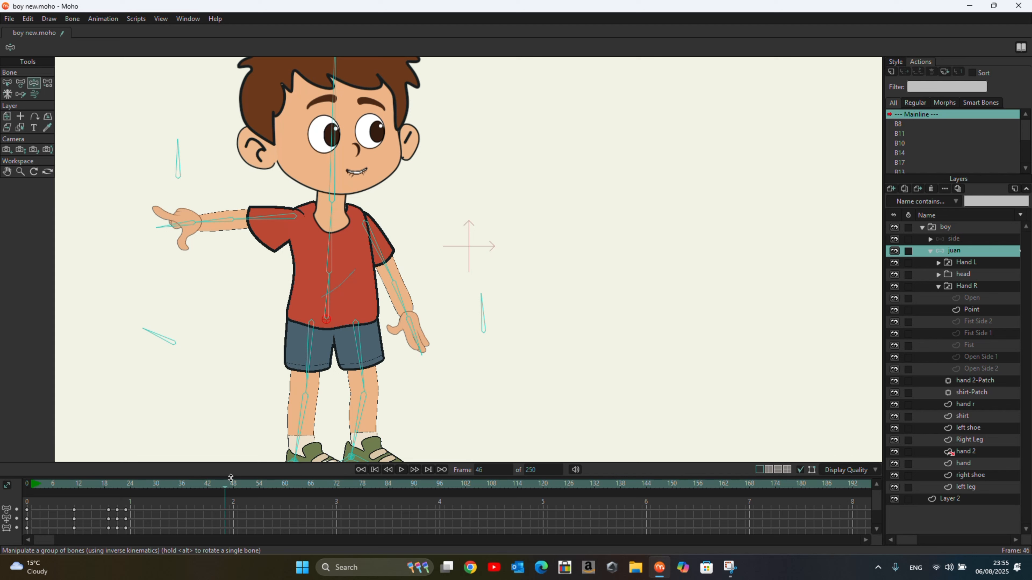
Step: At frame 12, rotate the mouth smart bone above the head to open the boy's mouth
left_click_drag(225, 488, 54, 500)
left_click(73, 501)
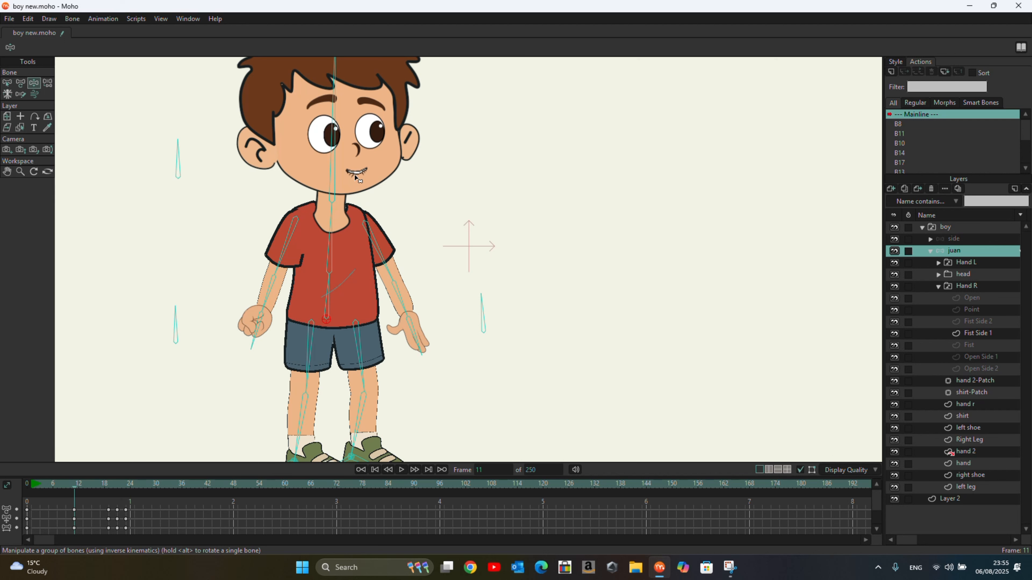
left_click(179, 153)
left_click(79, 485)
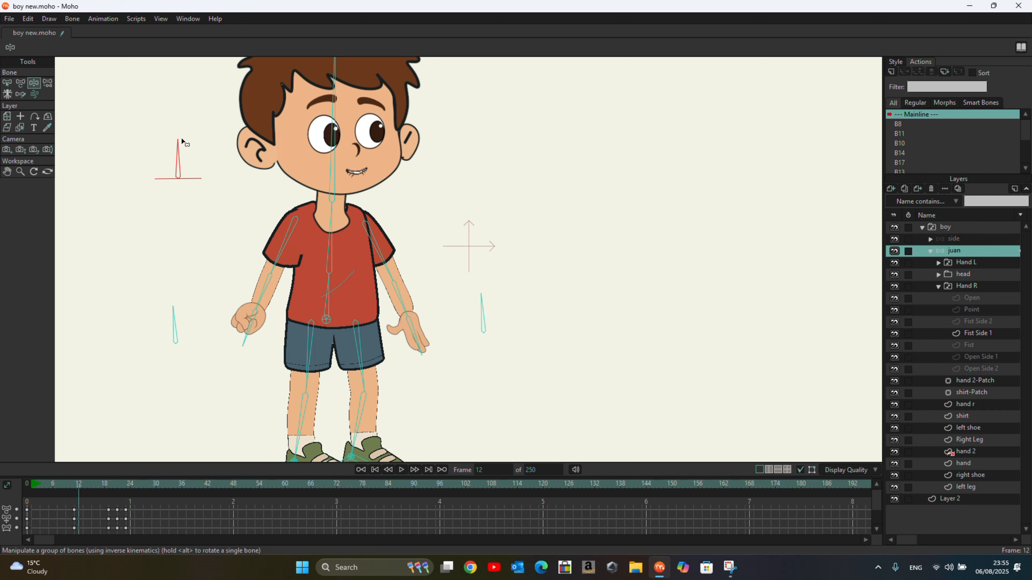
left_click_drag(177, 142, 163, 144)
Step: Rotate the mouth smart bone at frames 15 and 18 to change the mouth shapes
left_click(91, 486)
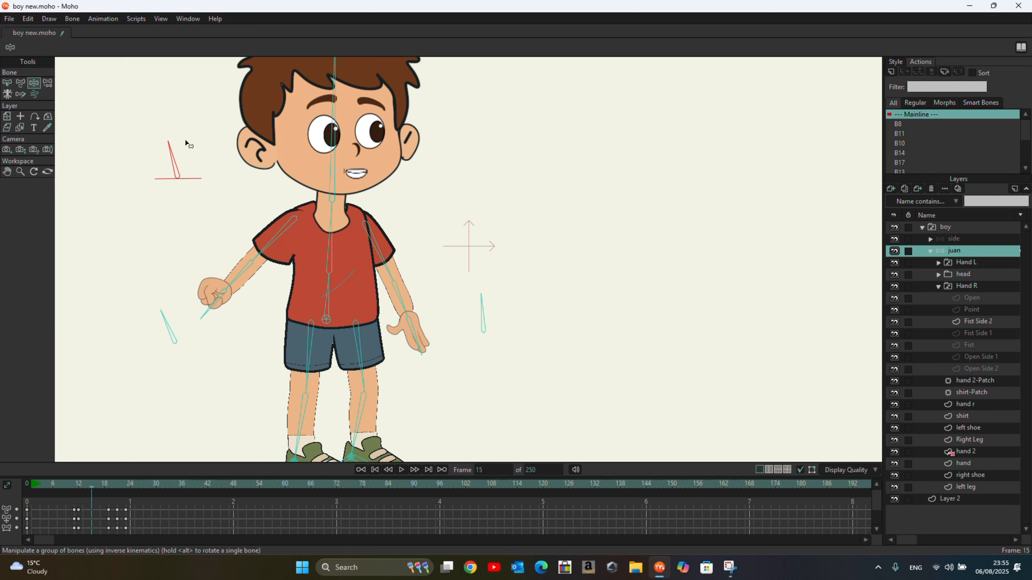
left_click_drag(171, 143, 196, 143)
left_click(106, 487)
left_click_drag(177, 151, 156, 151)
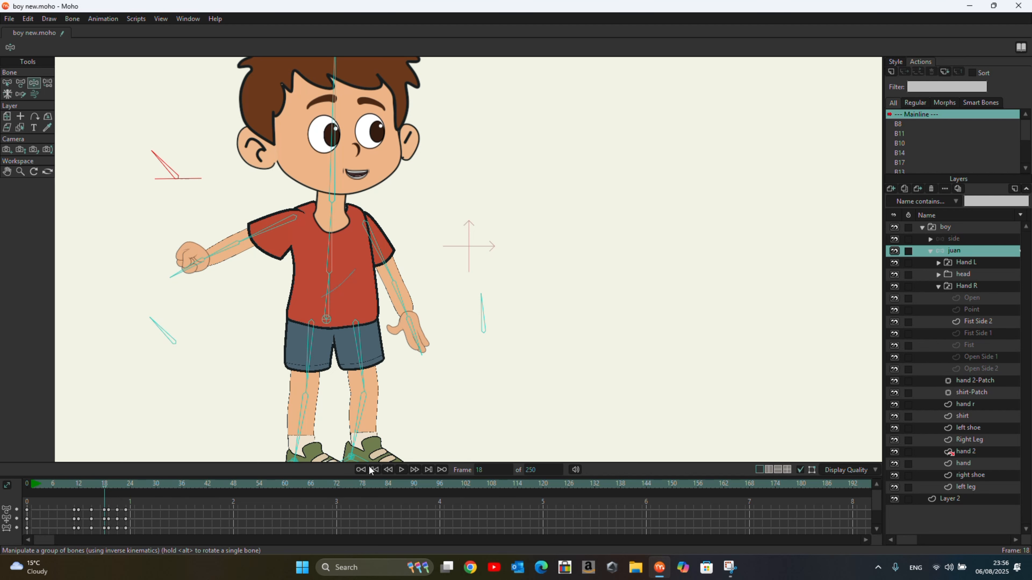
Step: Play back the animation and stop it
left_click(401, 470)
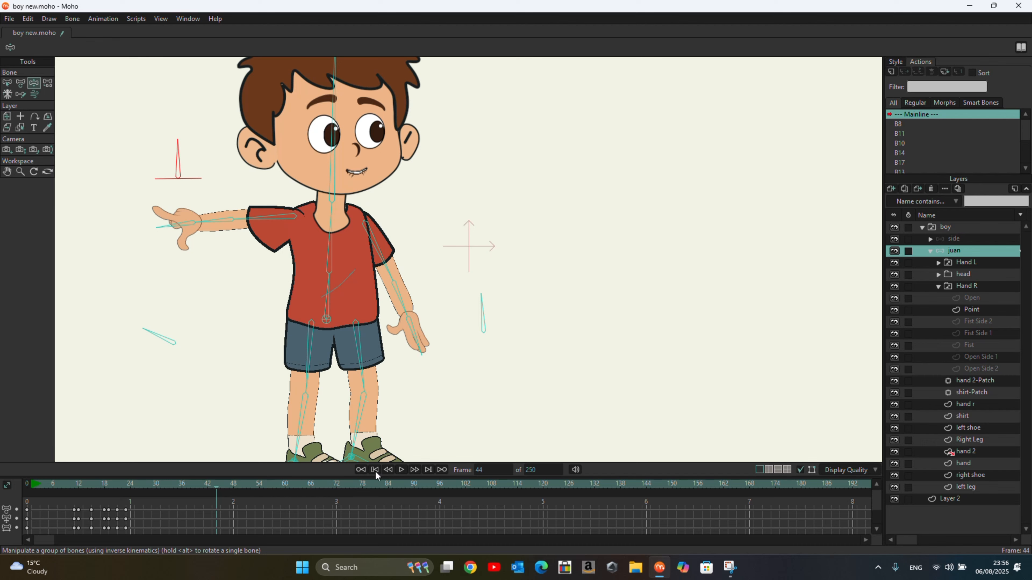
left_click(375, 470)
left_click(402, 469)
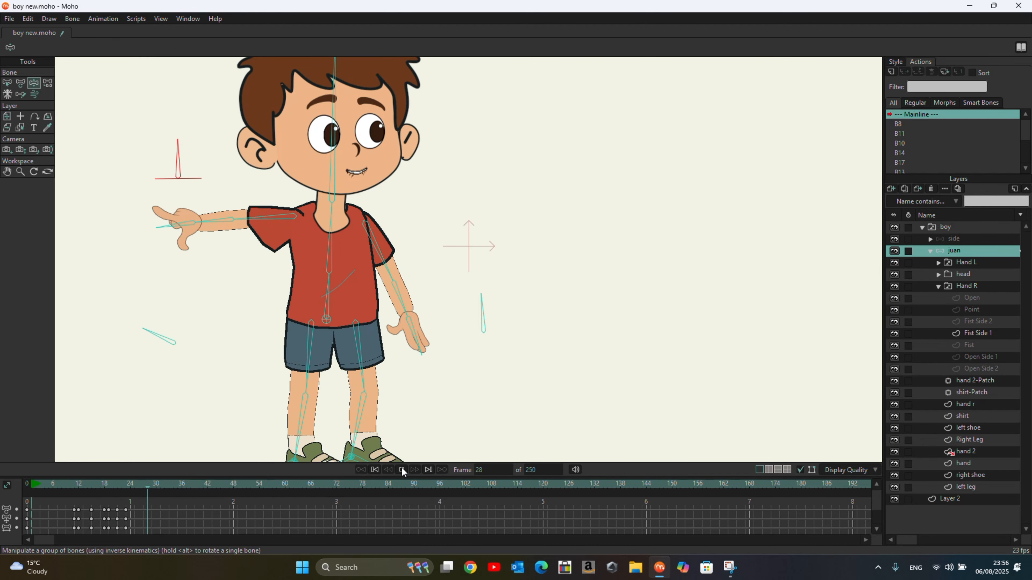
left_click(402, 467)
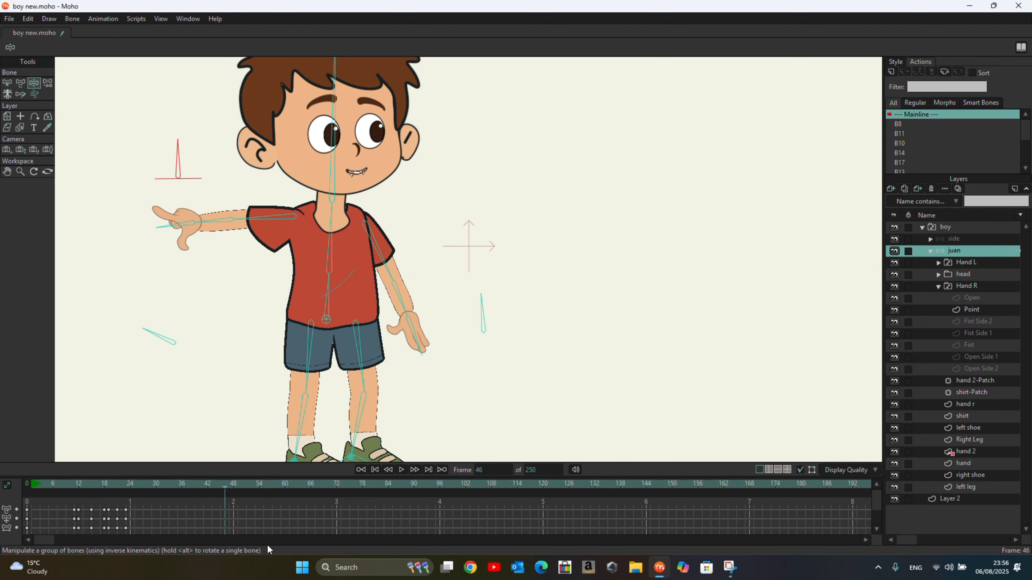
Step: Select all the keyframes on the timeline and delete them
left_click_drag(299, 498, 8, 541)
key("Delete")
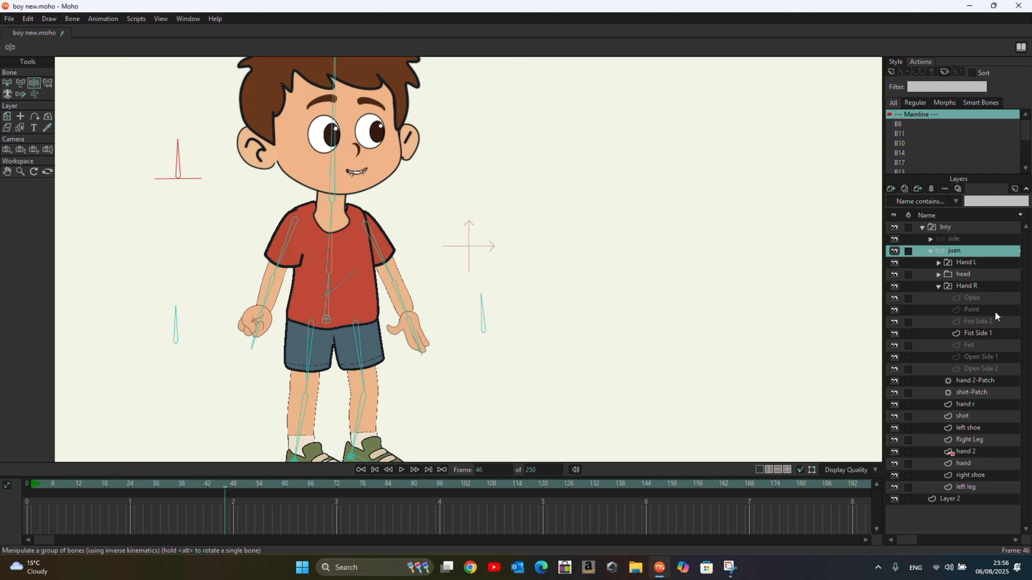
Step: Select the second palm smart bone and create a new smart-bone action named PALM L
left_click(939, 286)
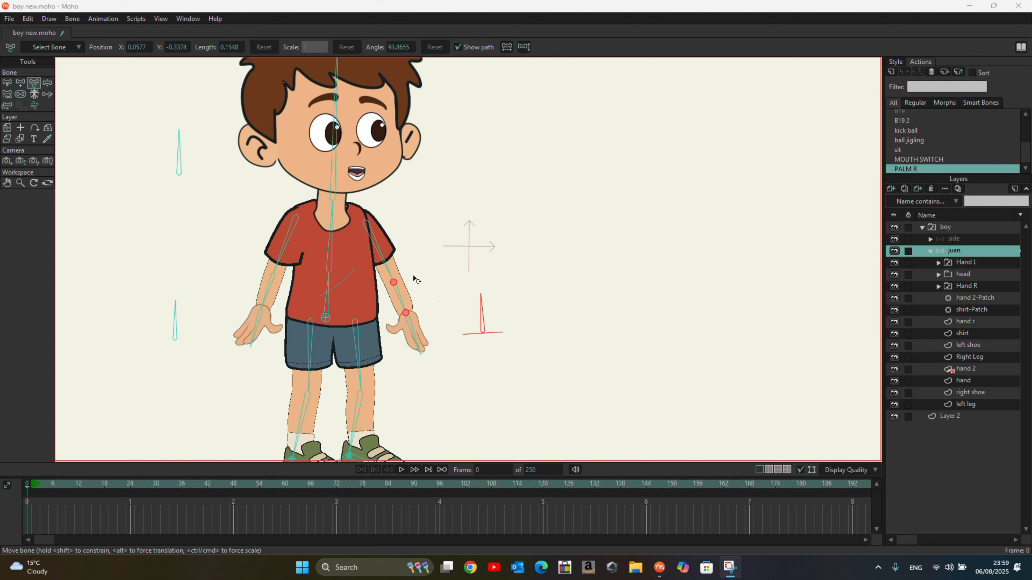
left_click(7, 81)
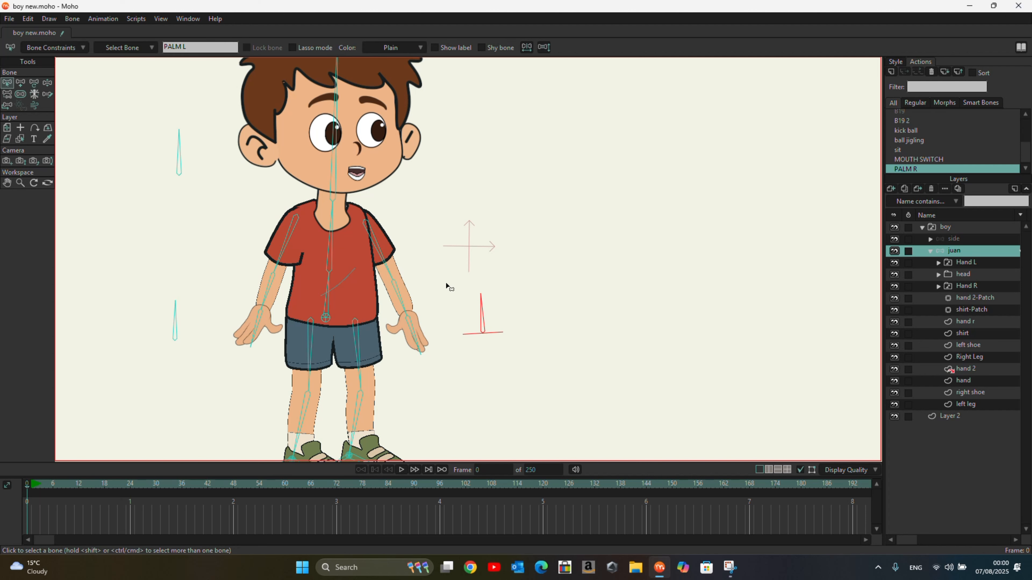
left_click(481, 323)
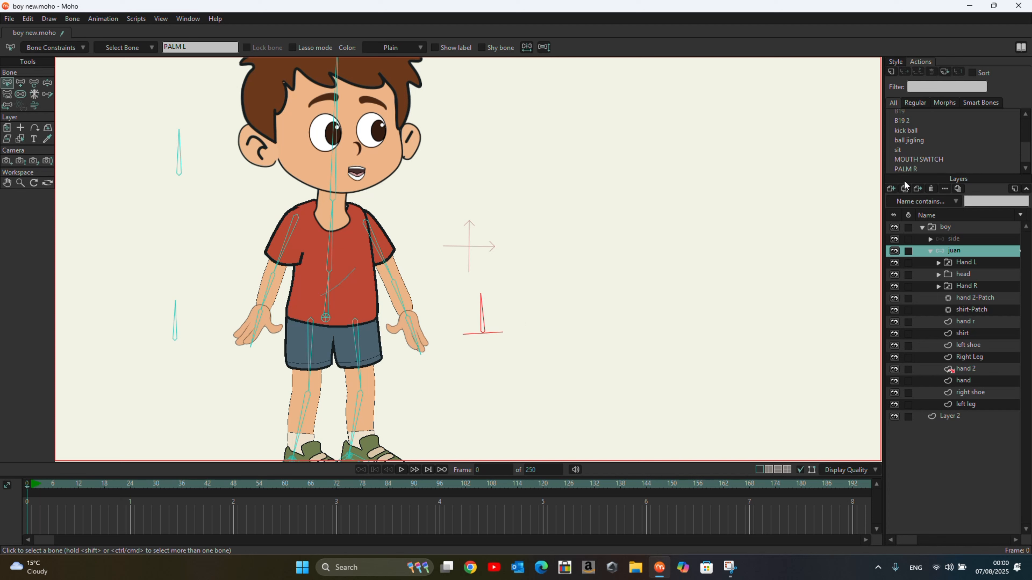
left_click(896, 72)
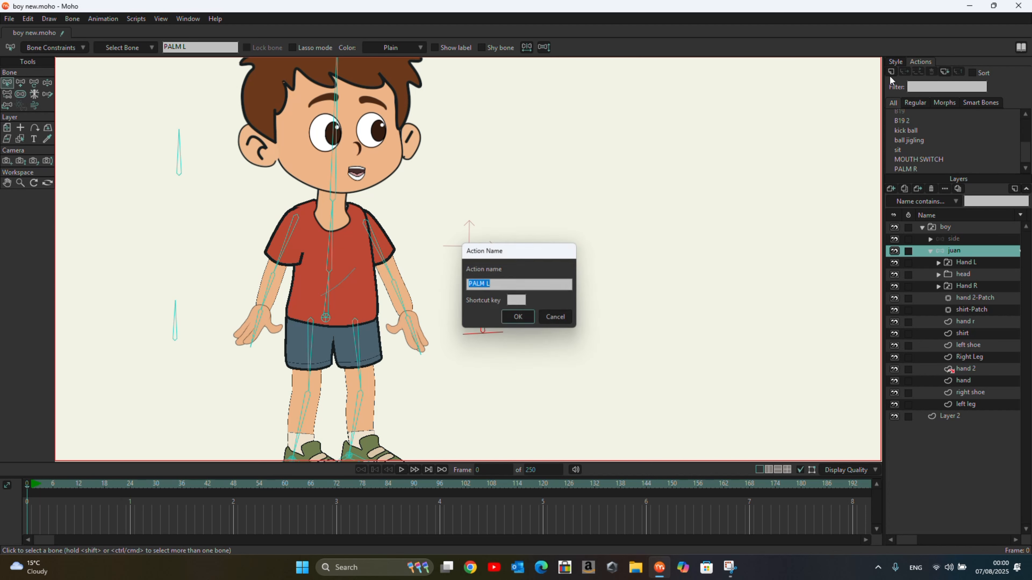
left_click(513, 319)
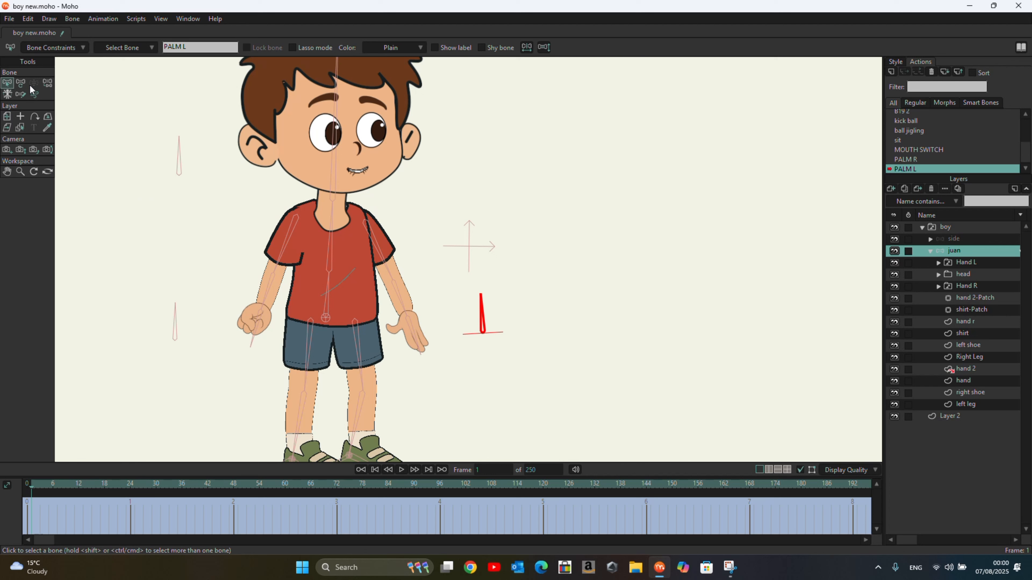
Step: In the PALM L action, rotate the smart bone to point left at frame 1 and right at frame 7
left_click(21, 83)
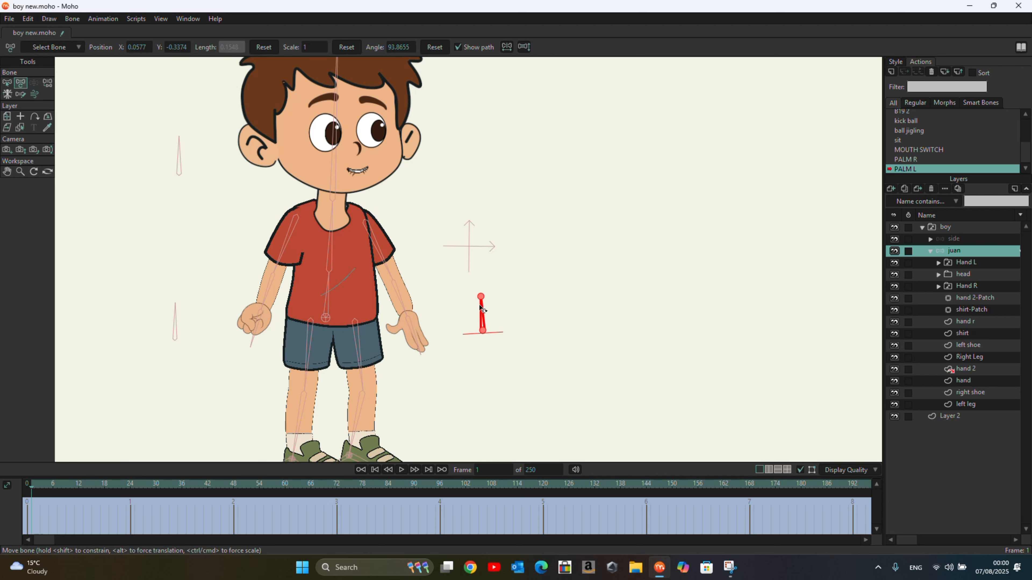
left_click_drag(482, 302, 457, 338)
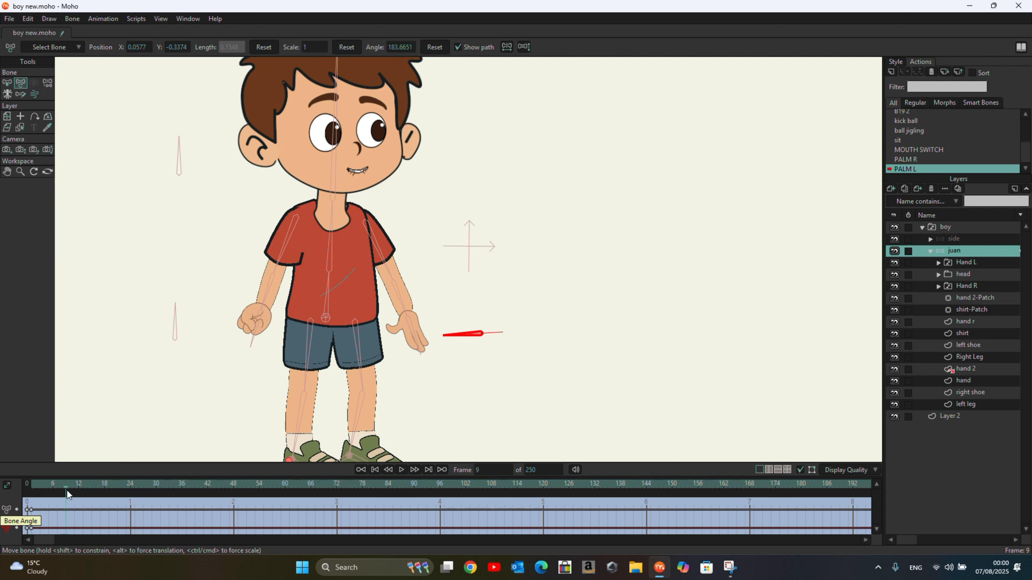
left_click_drag(67, 490, 56, 494)
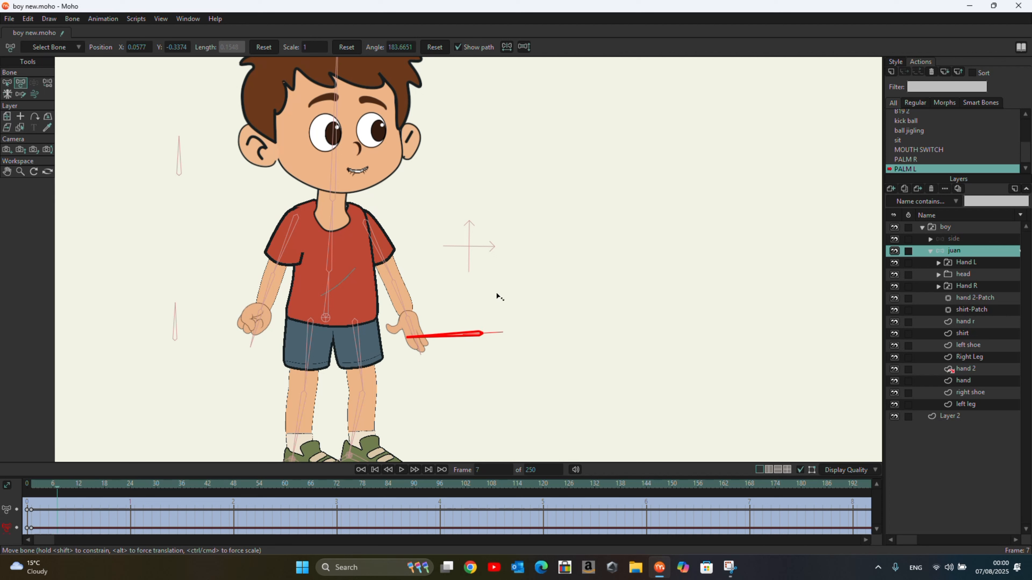
left_click_drag(453, 335, 523, 349)
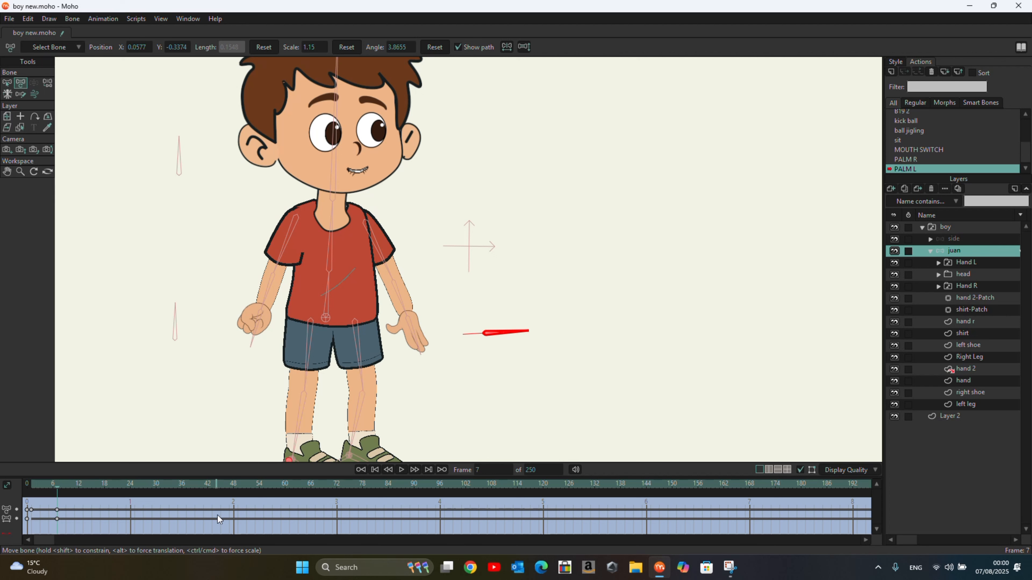
left_click_drag(57, 489, 29, 490)
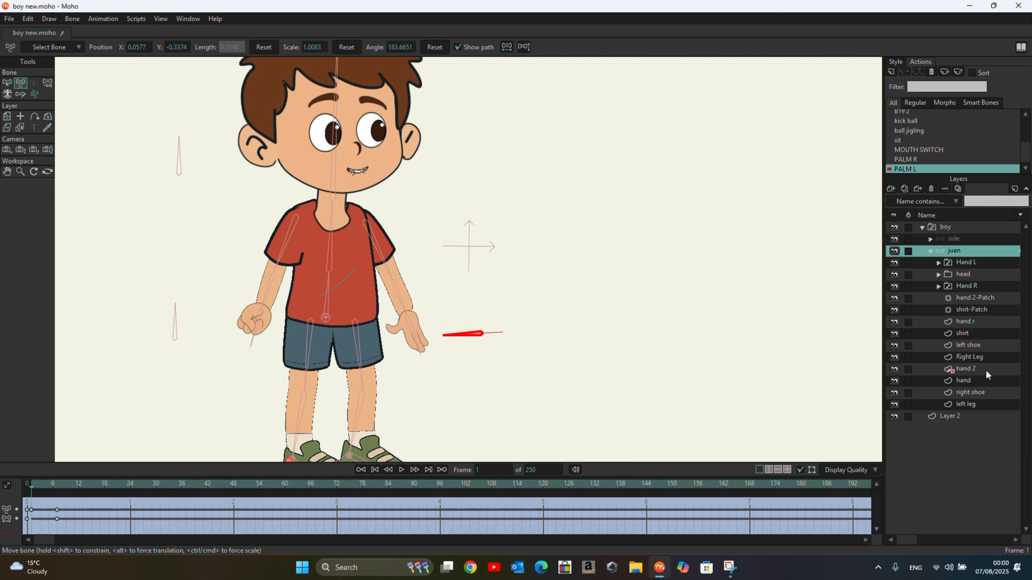
Step: Set the Hand L switch layer to Open at frame 1 and Point at frame 2
right_click(977, 264)
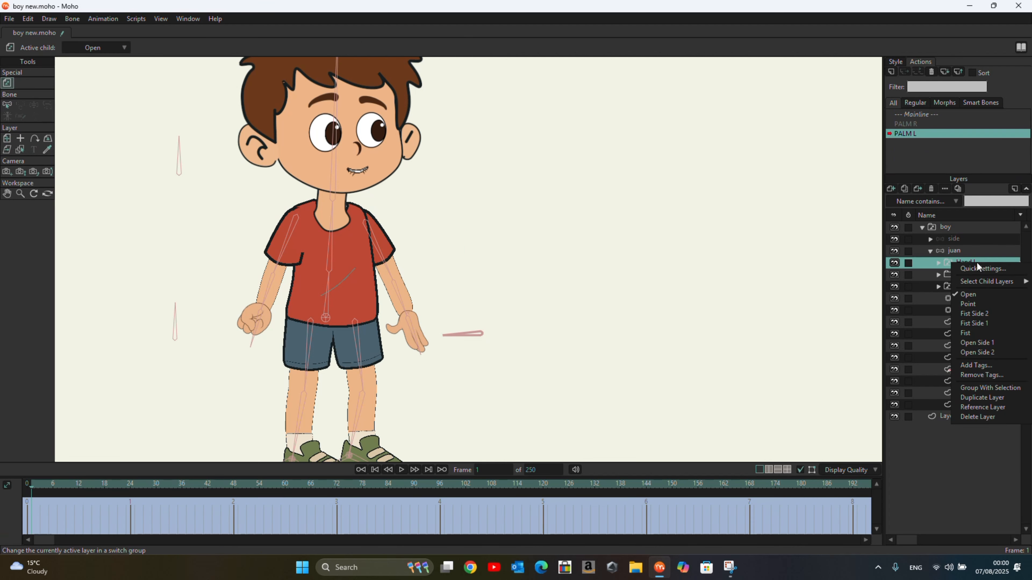
left_click(982, 297)
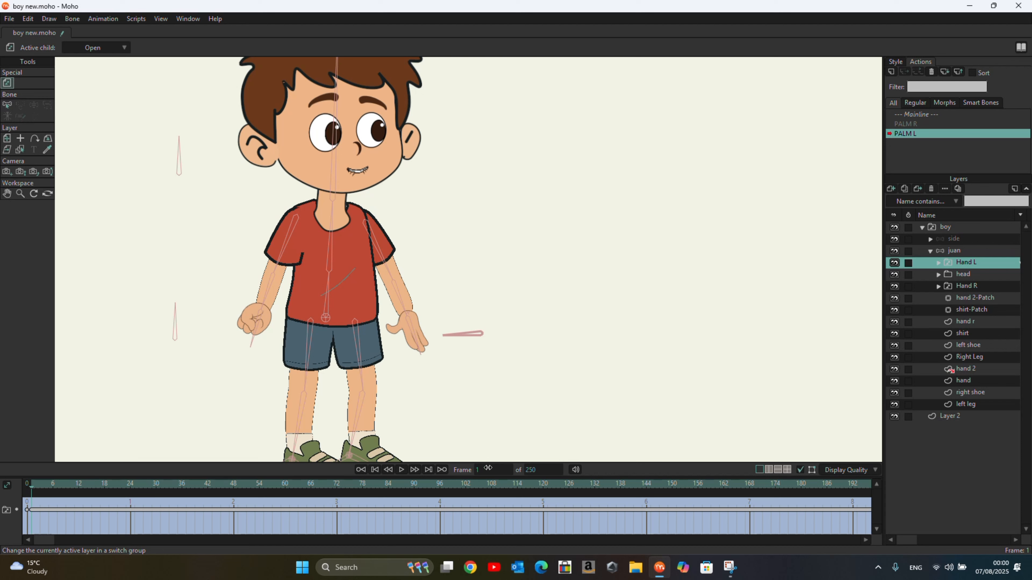
left_click(486, 470)
type("2")
key("Return")
right_click(965, 264)
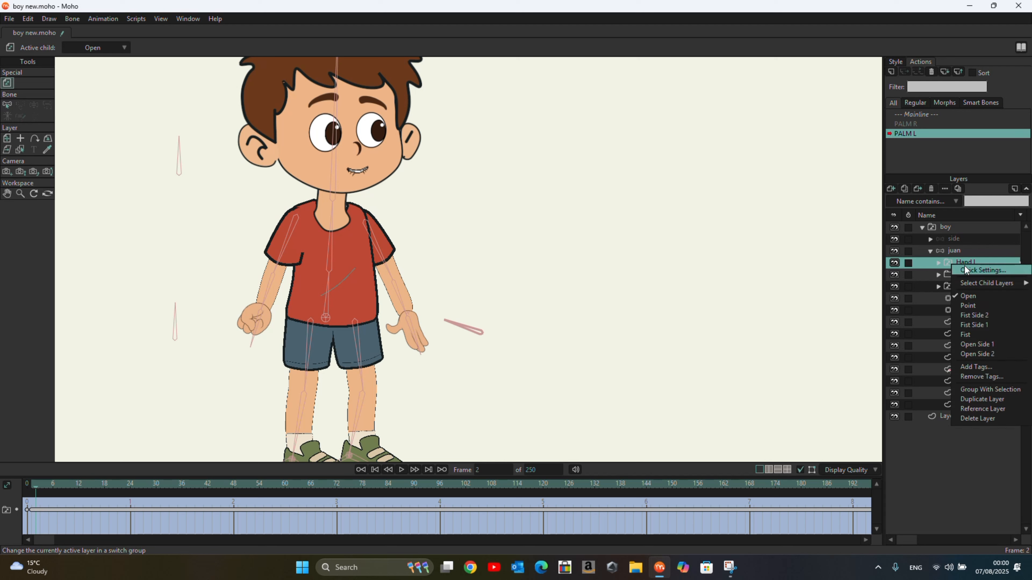
left_click(970, 308)
Step: Set Hand L to Fist Side 2 at frame 3 and Fist Side 1 at frame 4
left_click(485, 469)
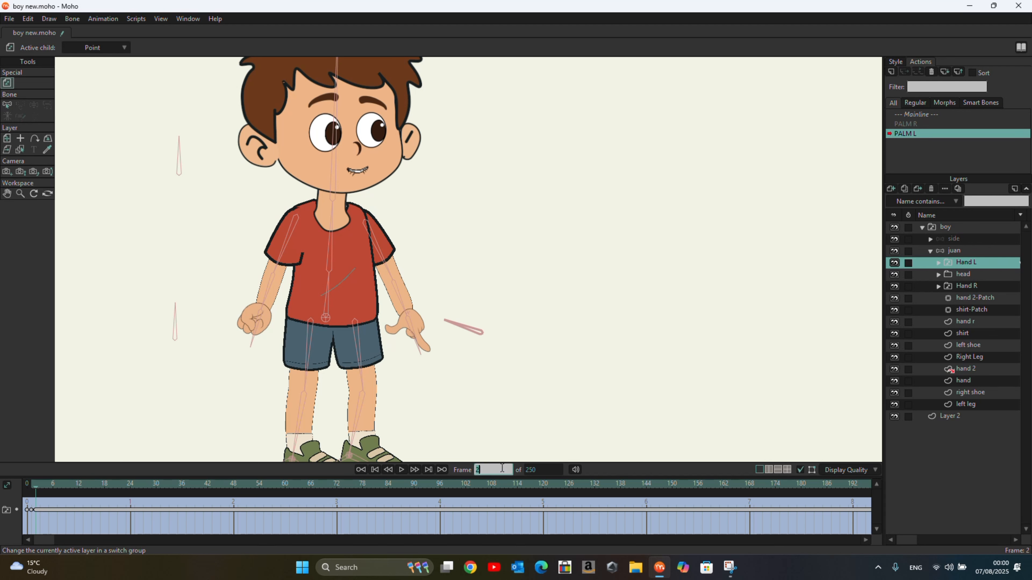
type("3")
key("Return")
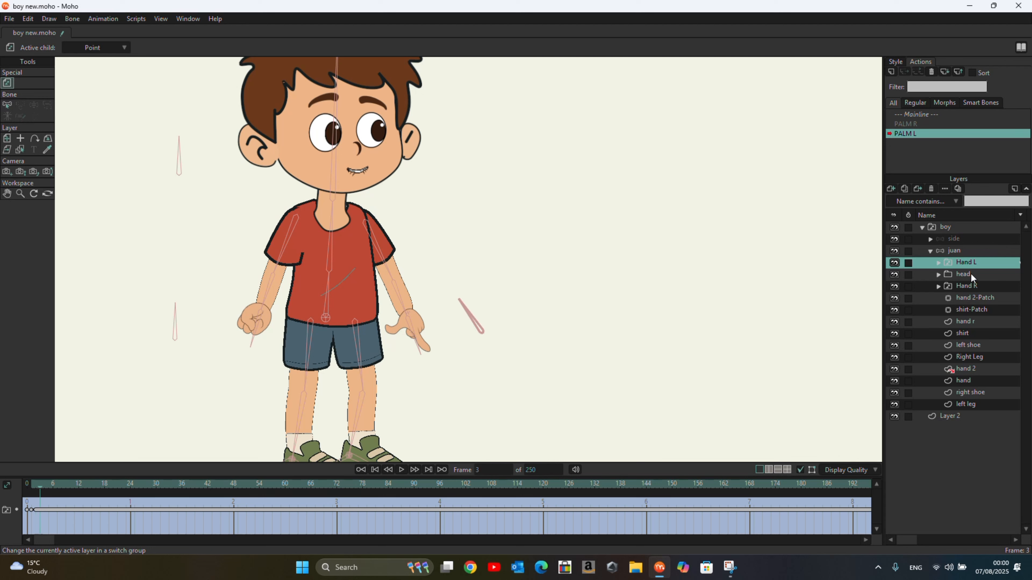
right_click(965, 263)
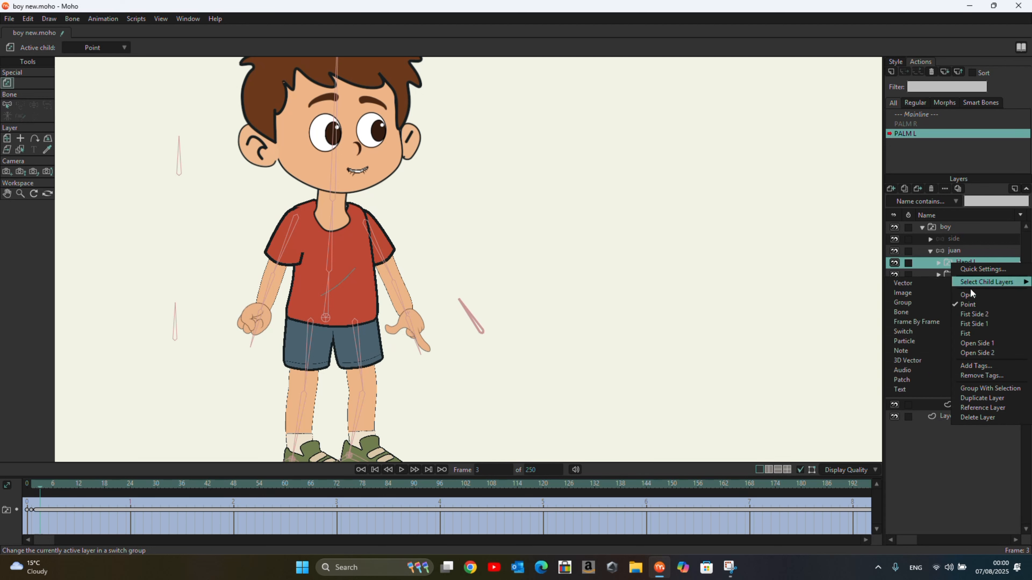
left_click(987, 314)
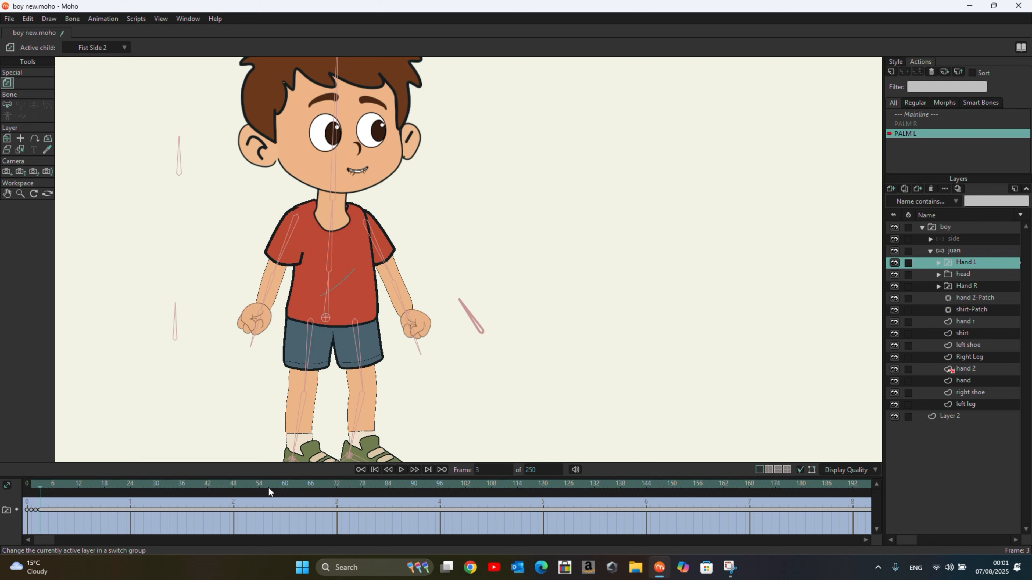
left_click(493, 470)
type("4")
right_click(972, 263)
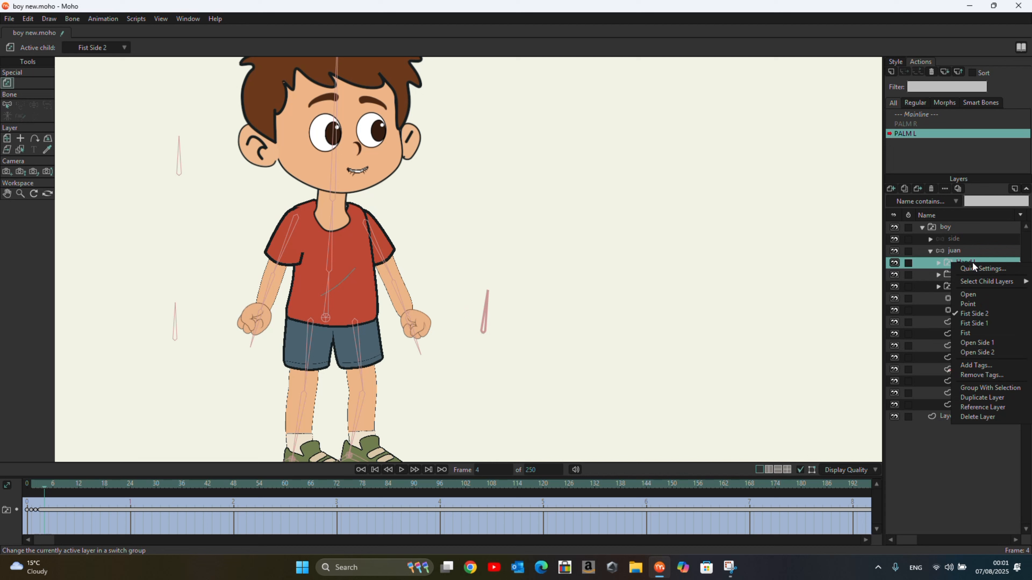
left_click(988, 324)
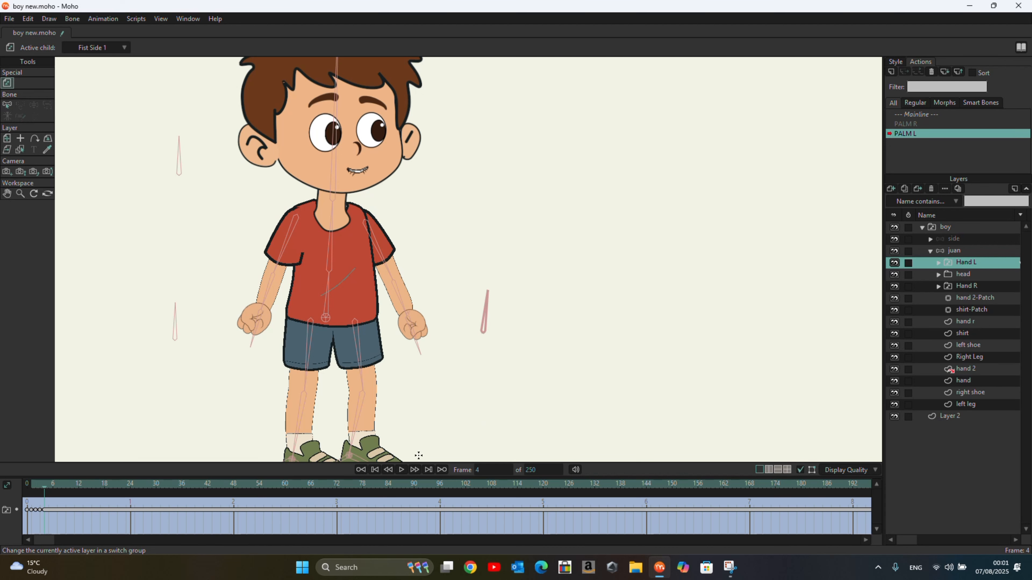
Step: Go to frame 5 and set the Hand L switch layer to Fist
left_click(496, 471)
type("5")
key("Return")
right_click(969, 262)
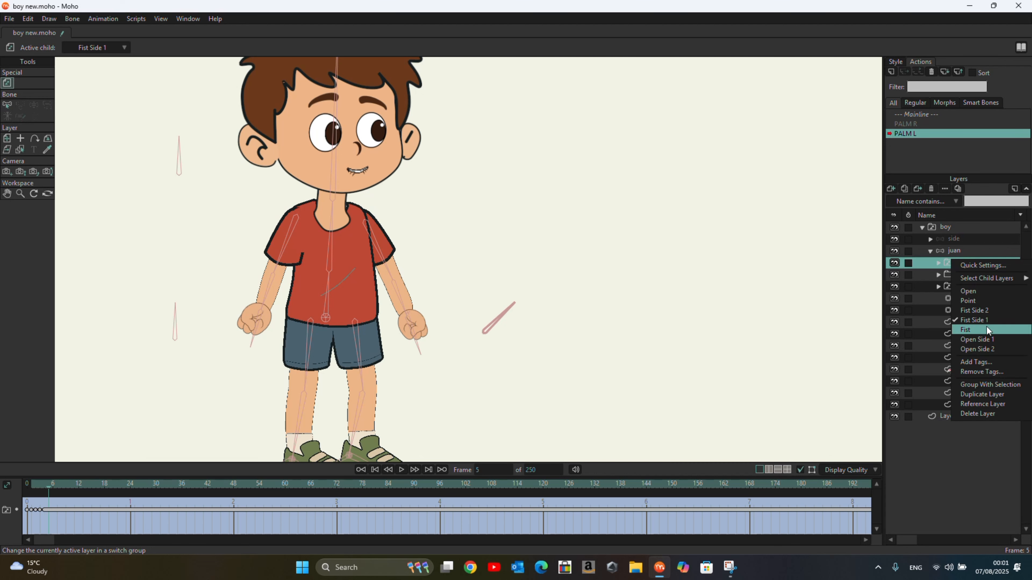
left_click(967, 330)
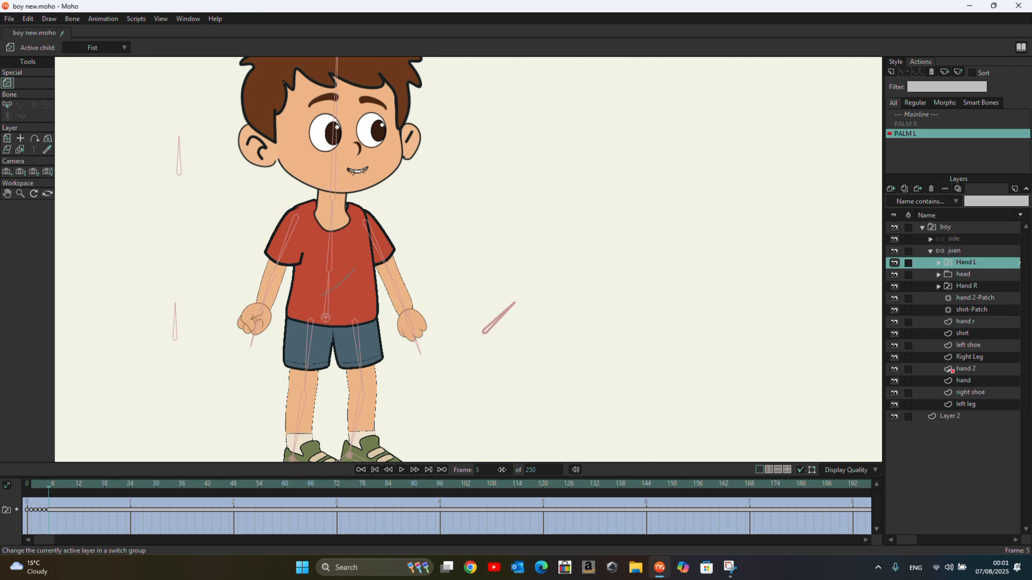
Step: Set Hand L to Open Side 1 at frame 6 and Open Side 2 at frame 7
left_click(496, 469)
type("6")
key("Return")
right_click(970, 263)
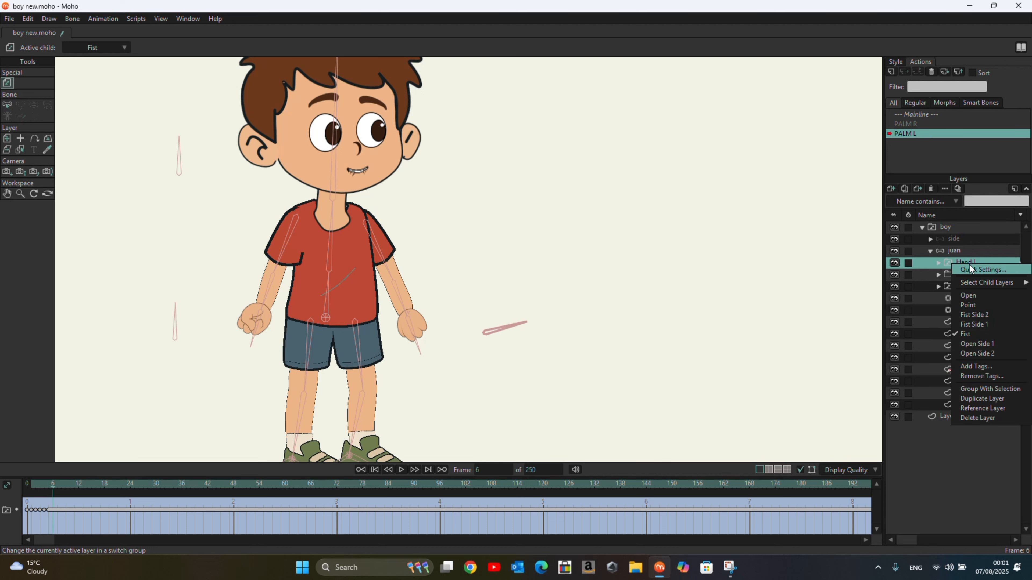
left_click(975, 344)
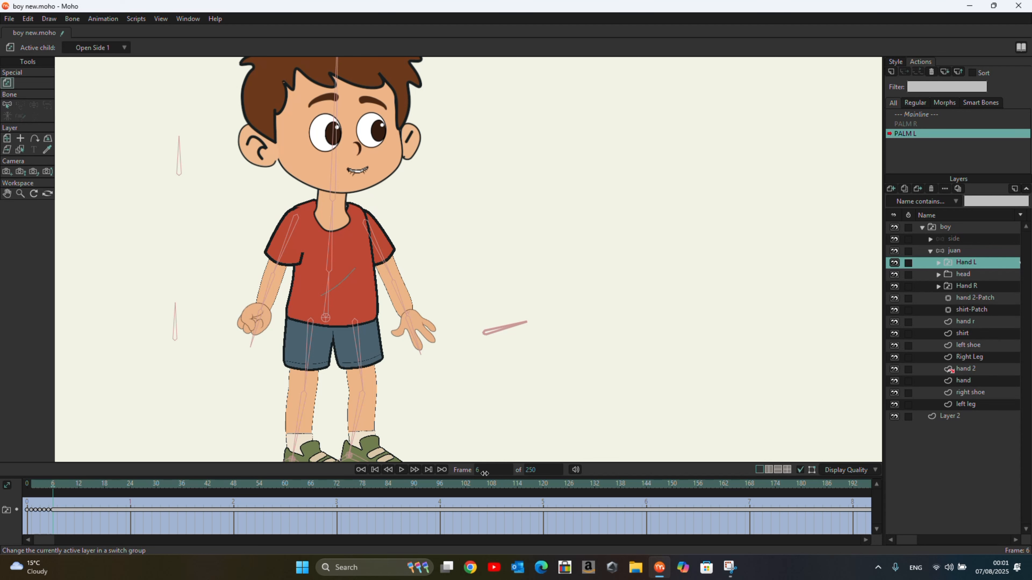
left_click(484, 472)
type("7")
right_click(963, 265)
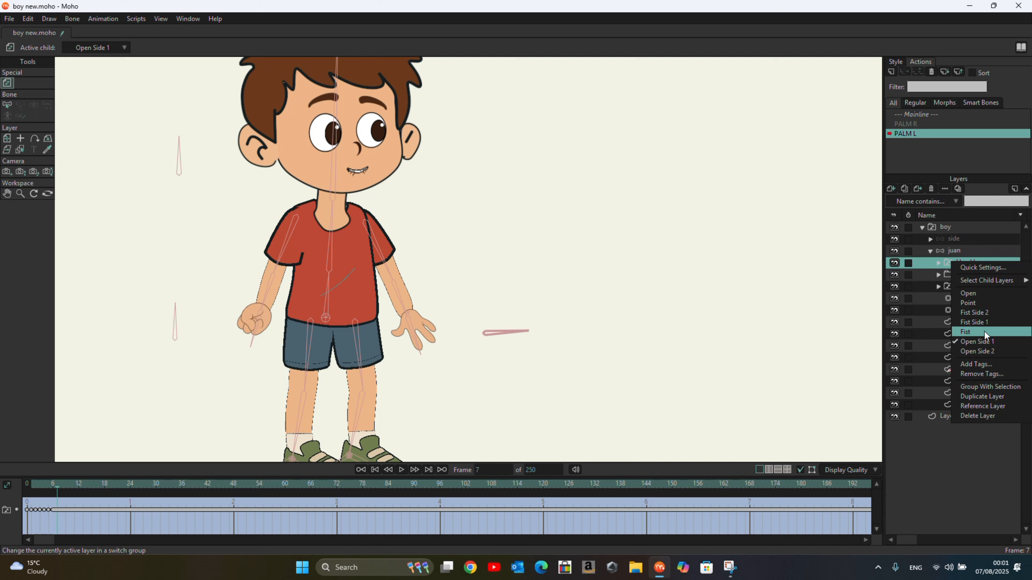
left_click(985, 352)
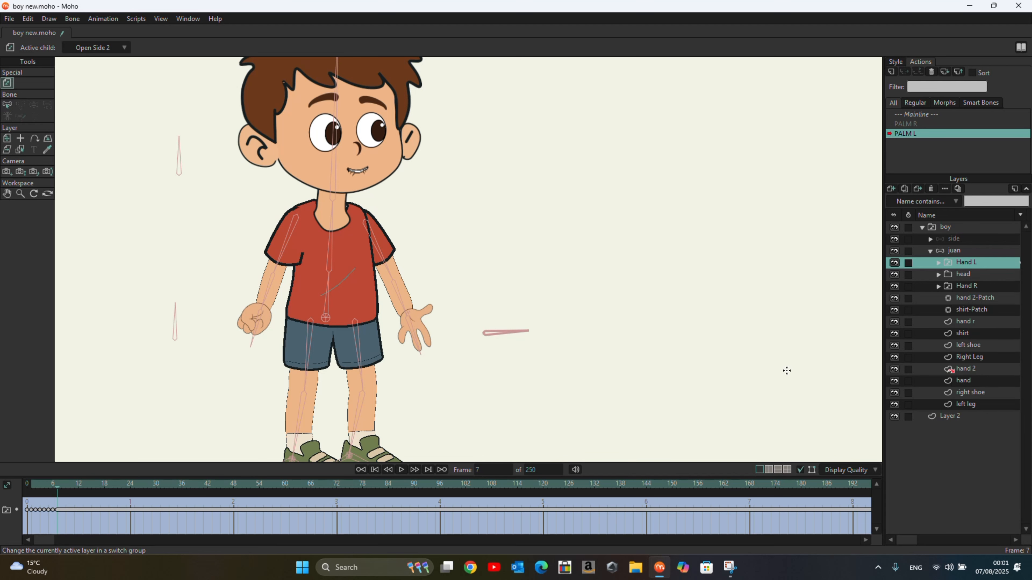
Step: Return to the Mainline and, at frame 2, rotate both palm smart bones to open the boy's hands
left_click(925, 115)
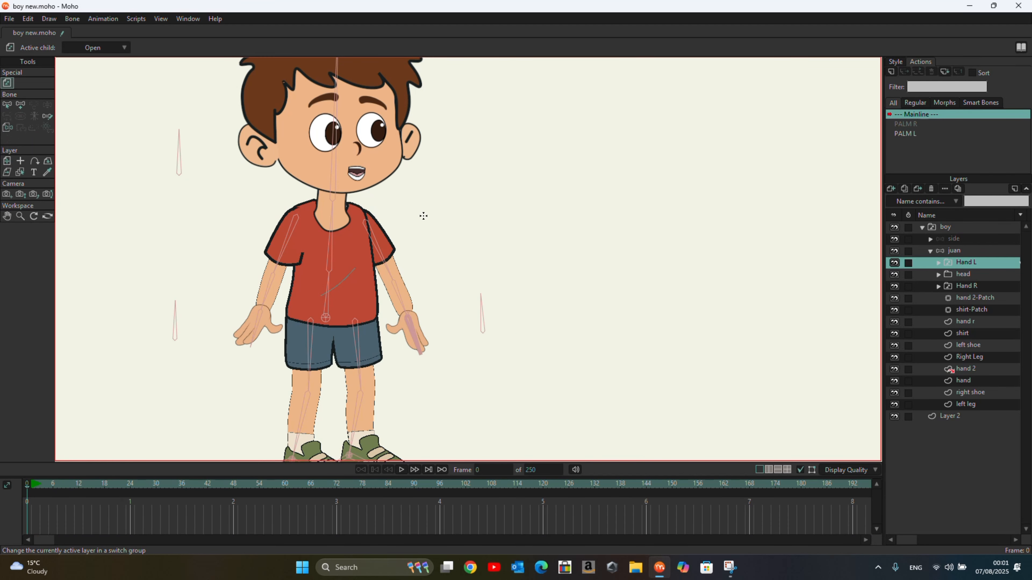
left_click_drag(30, 484, 35, 485)
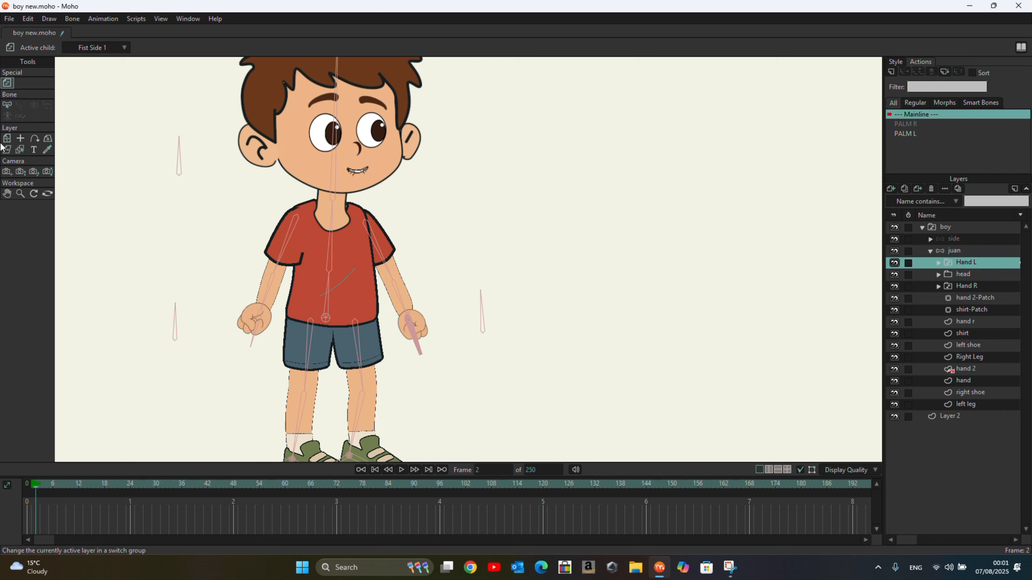
left_click(950, 251)
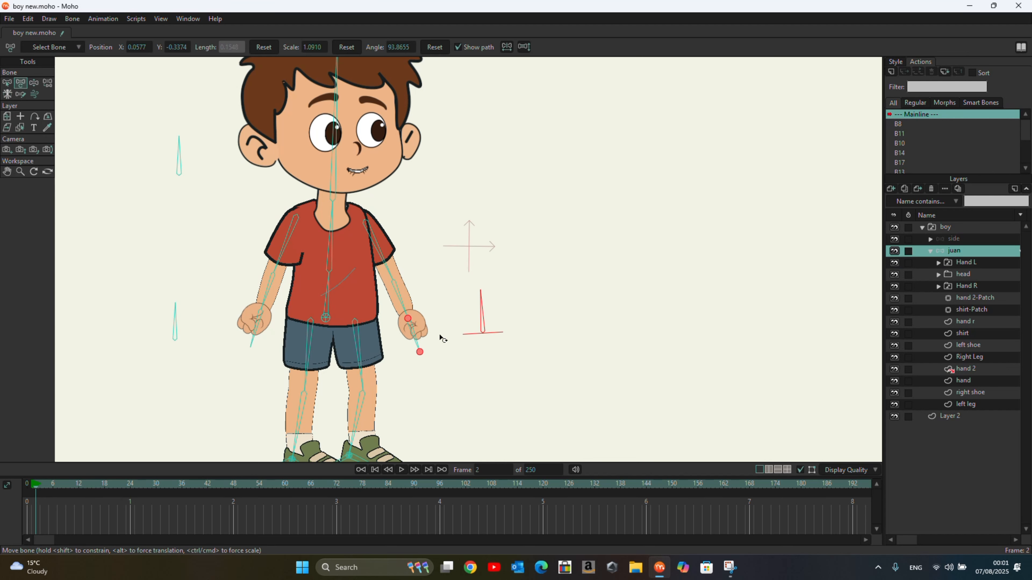
left_click(483, 298)
left_click_drag(489, 293, 560, 342)
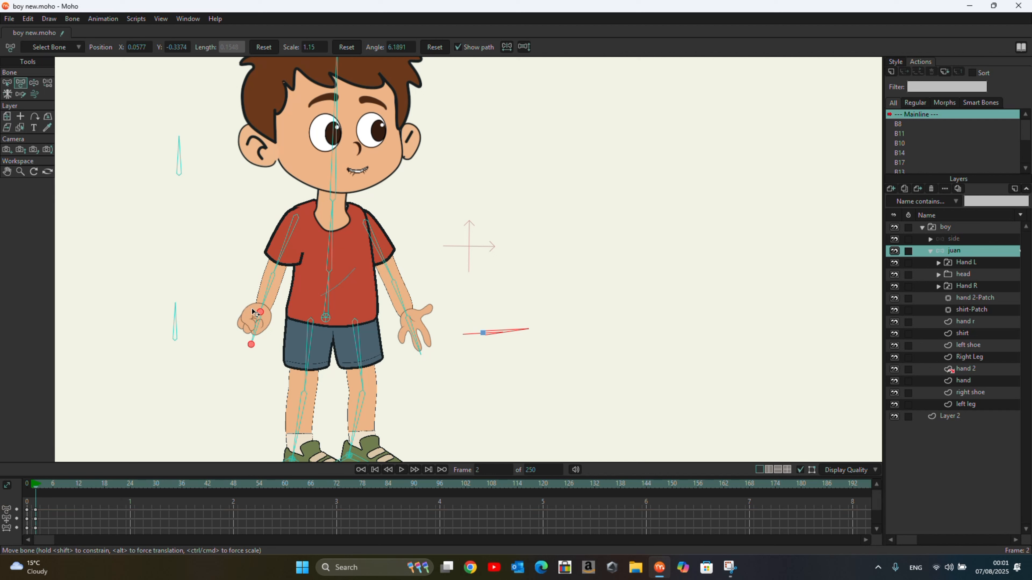
left_click_drag(175, 303, 220, 343)
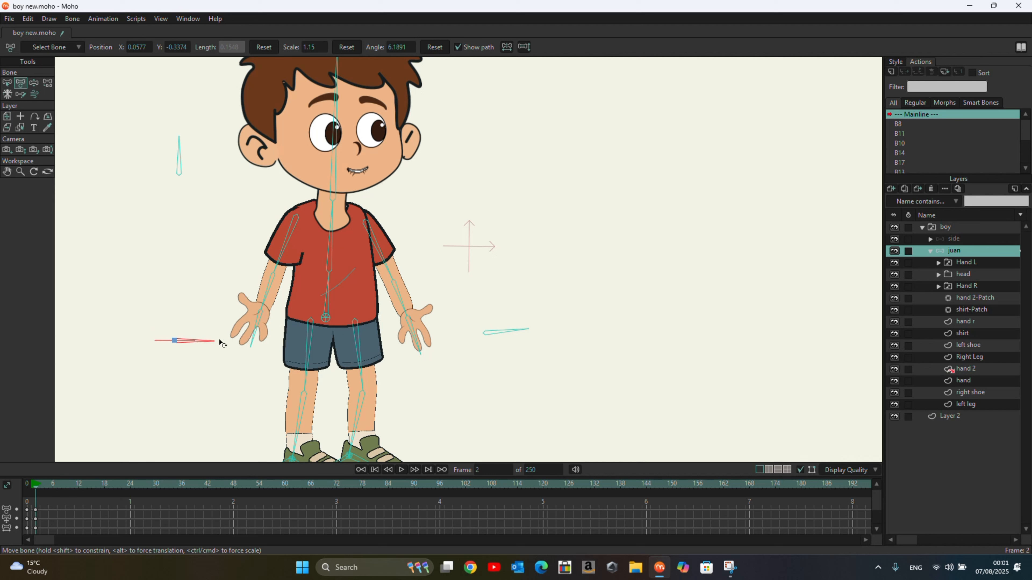
Step: Move the new palm keyframes from frame 2 to frame 4 and scrub through the opening frames
left_click_drag(36, 488, 15, 491)
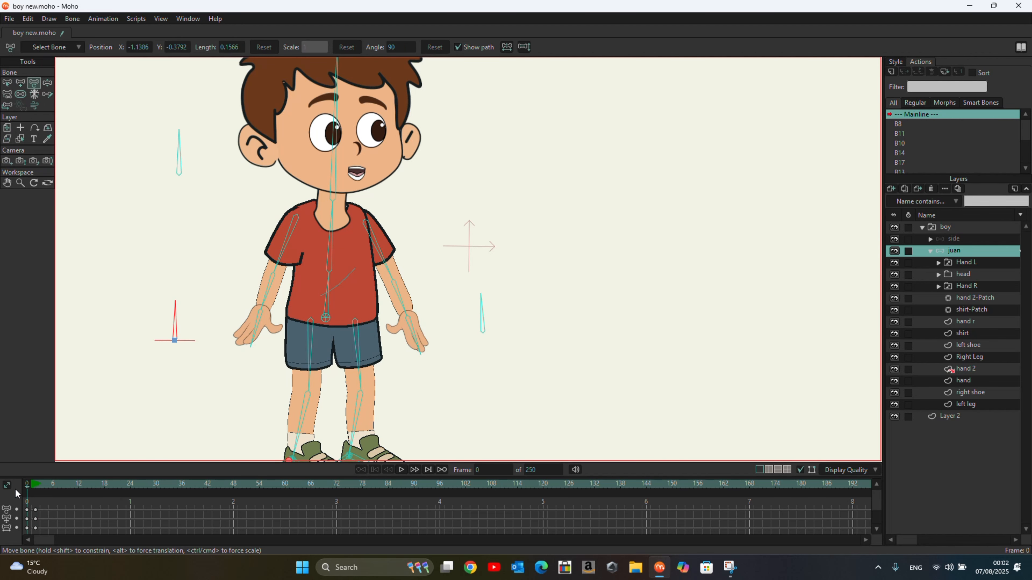
left_click(52, 495)
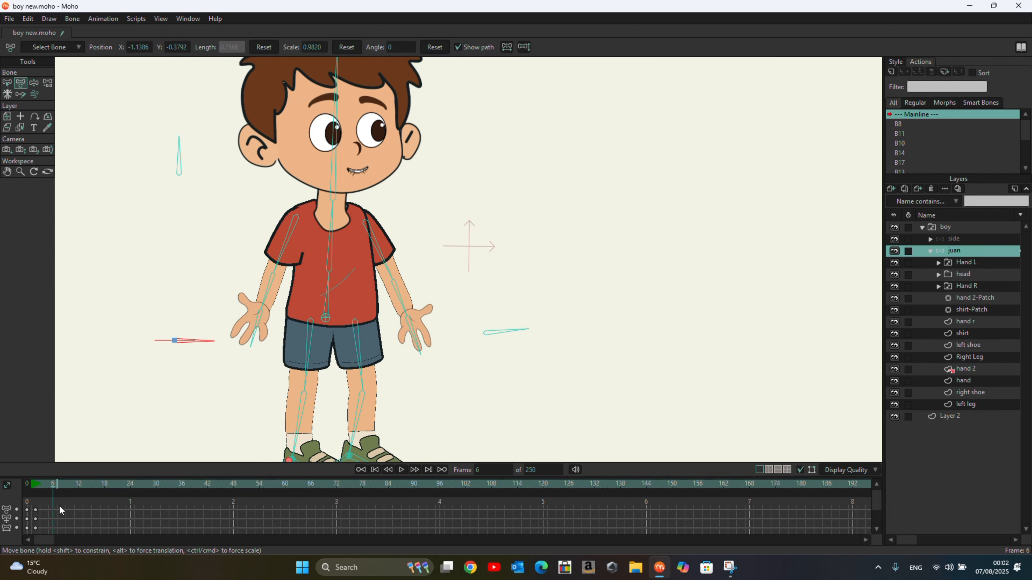
left_click_drag(60, 507, 31, 556)
left_click_drag(35, 512, 53, 513)
left_click(30, 493)
left_click(23, 494)
left_click(46, 497)
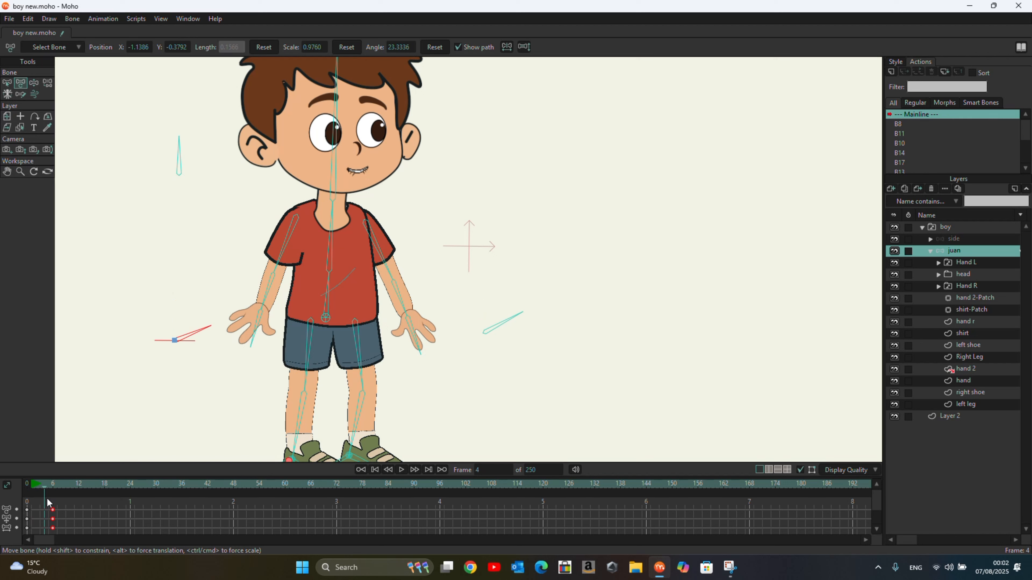
left_click(56, 503)
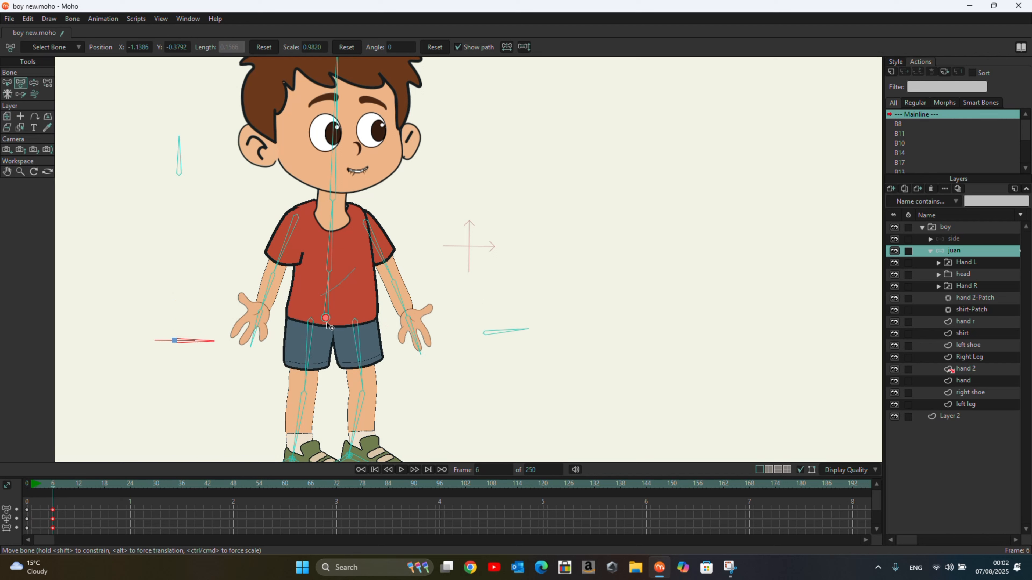
Step: With the bone manipulation tool, at frame 4 pull the boy's hip bone down so he crouches
left_click(38, 86)
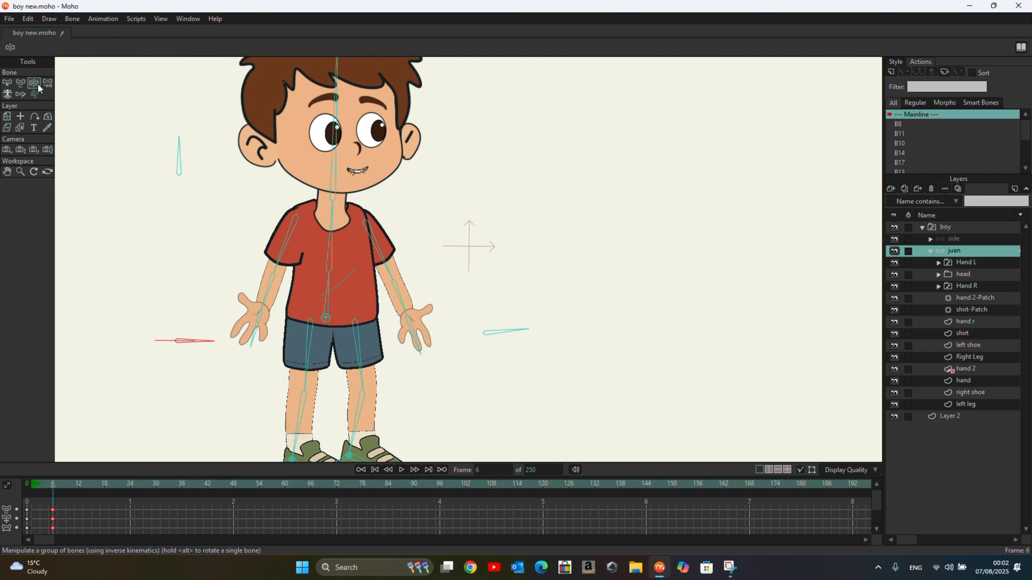
left_click(328, 323)
left_click(45, 489)
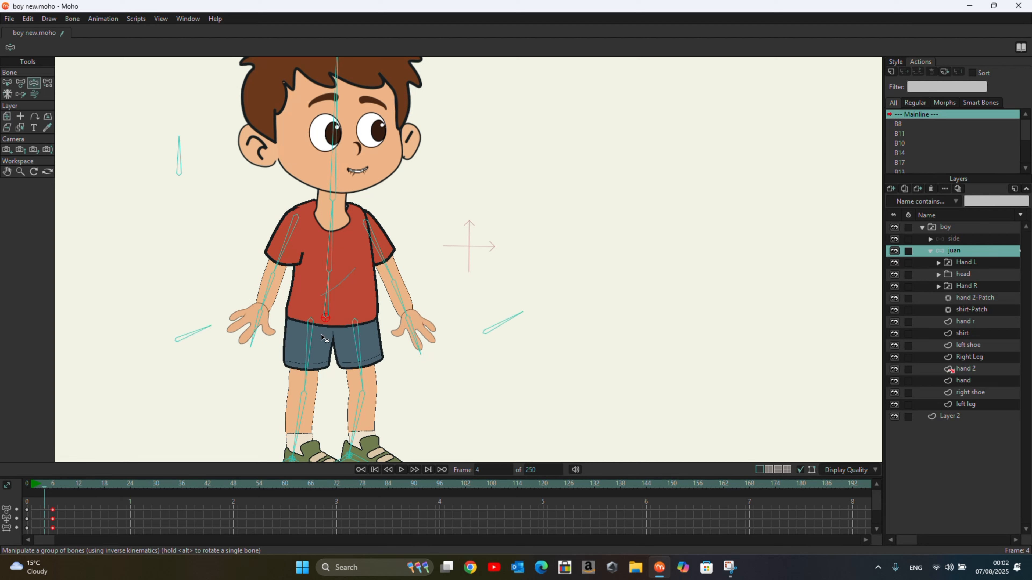
left_click_drag(328, 324, 327, 344)
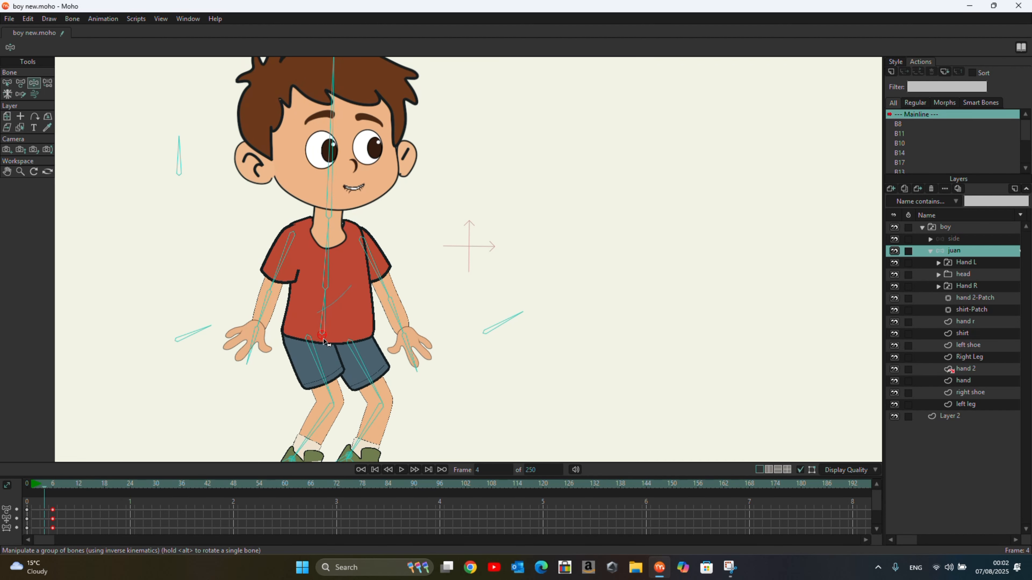
Step: Play the animation from the start to review the crouch
scroll(484, 276, "down", 1)
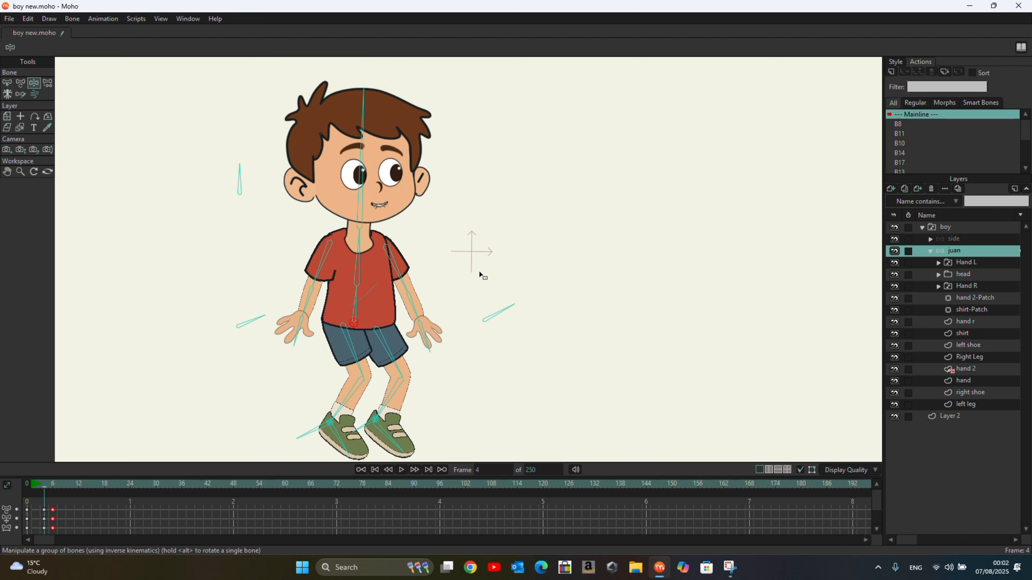
left_click(375, 469)
left_click(401, 469)
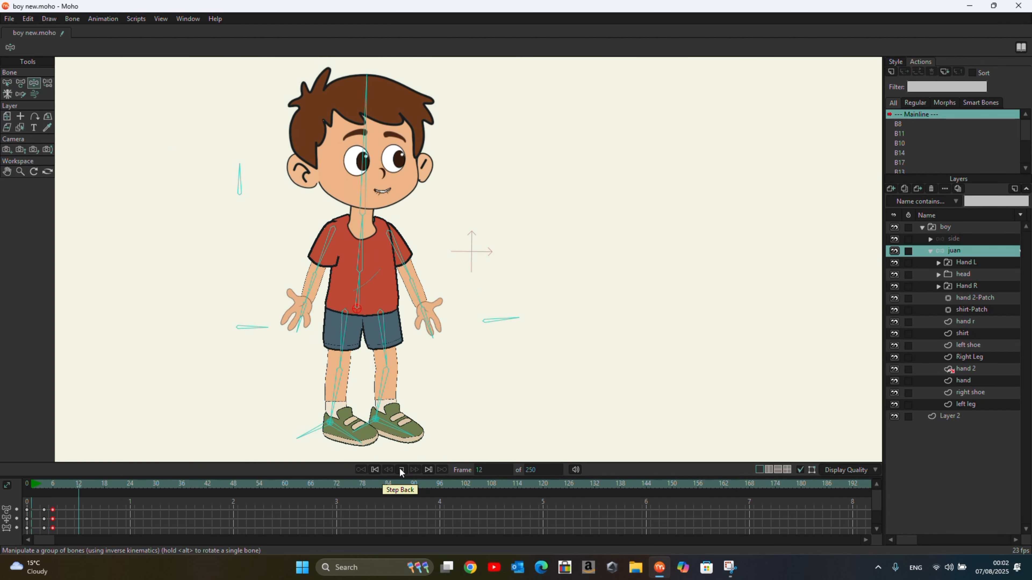
left_click(401, 469)
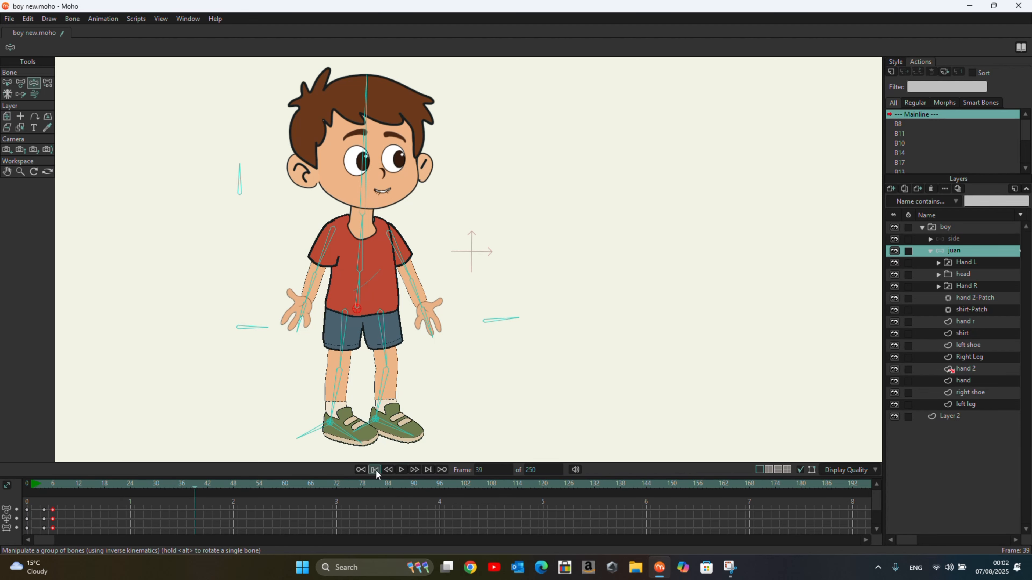
left_click(401, 470)
left_click(397, 471)
left_click_drag(116, 494, 25, 510)
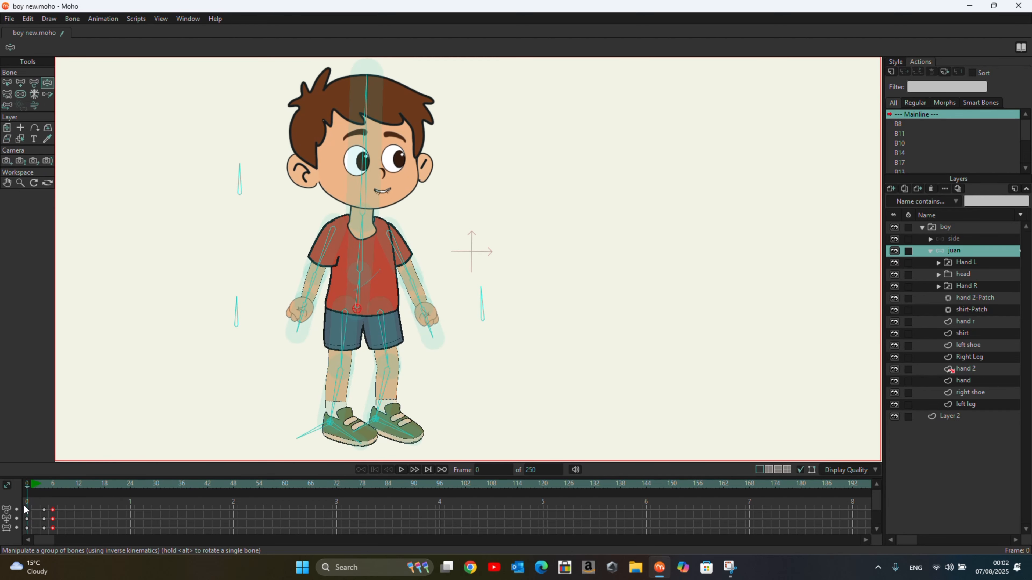
left_click(239, 169)
left_click_drag(239, 169, 207, 208)
left_click(400, 469)
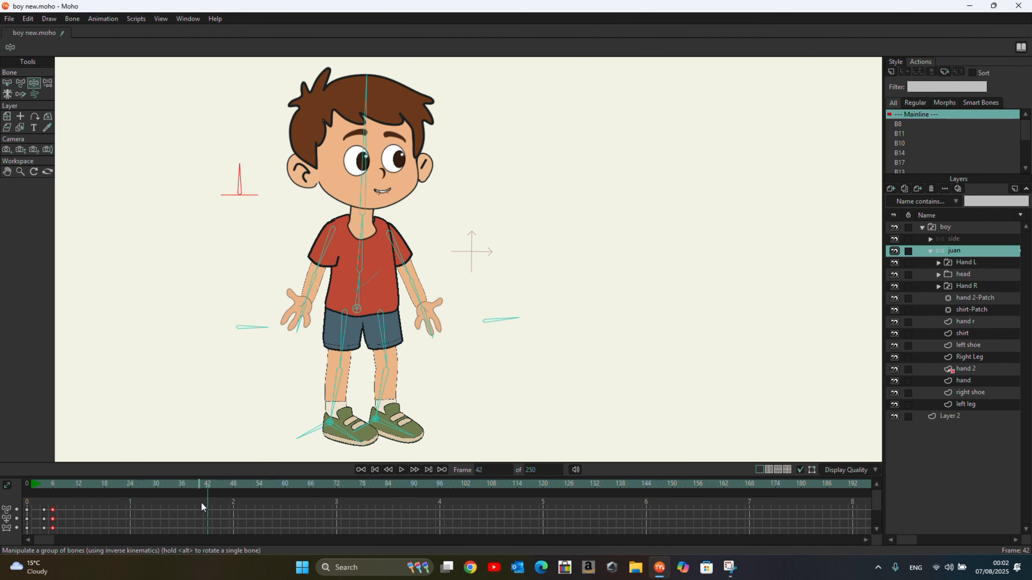
Step: At frame 10, switch both the Eye R and Eye L layers inside the head group to Angry
left_click_drag(207, 486, 78, 506)
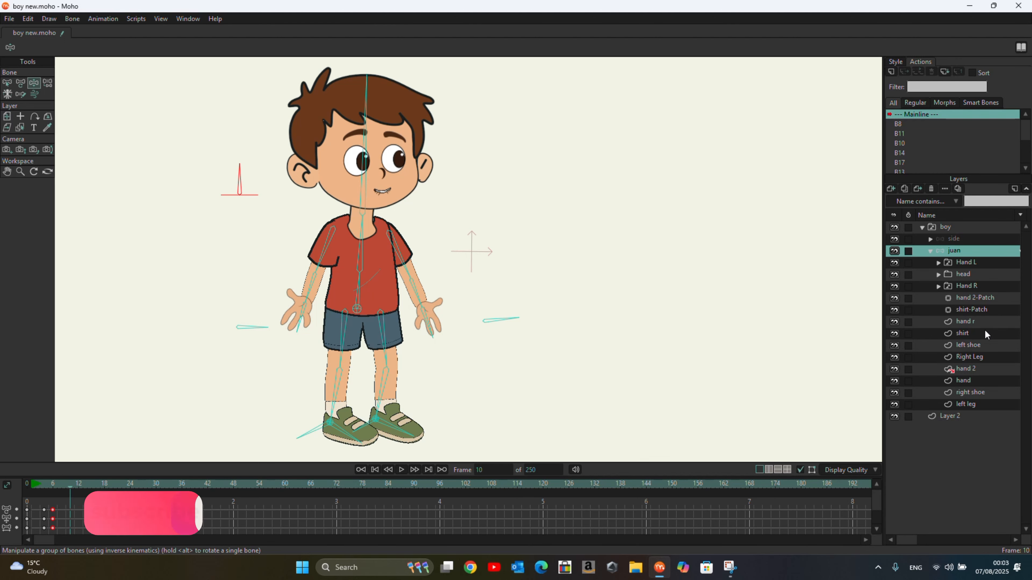
left_click(938, 275)
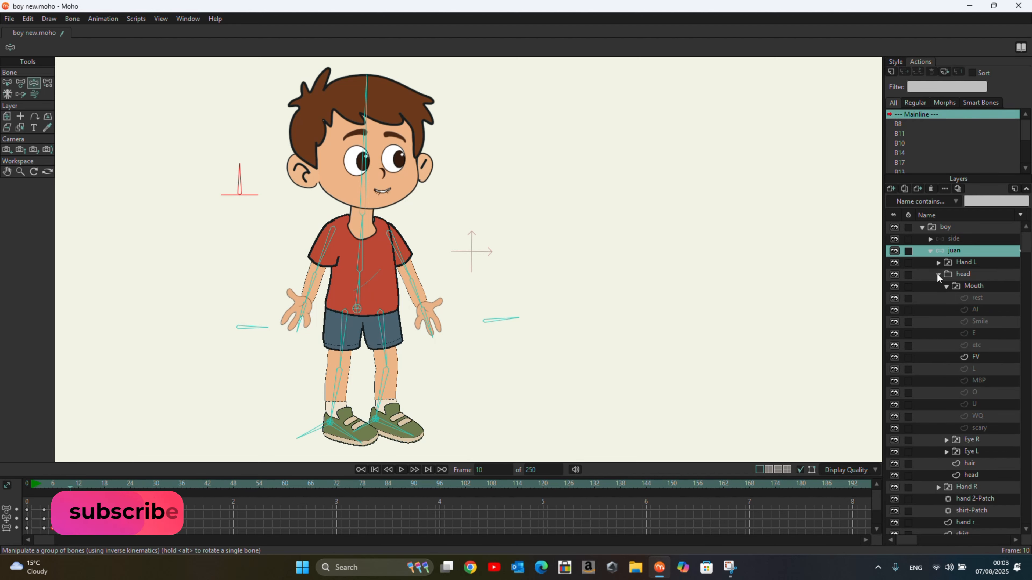
right_click(969, 437)
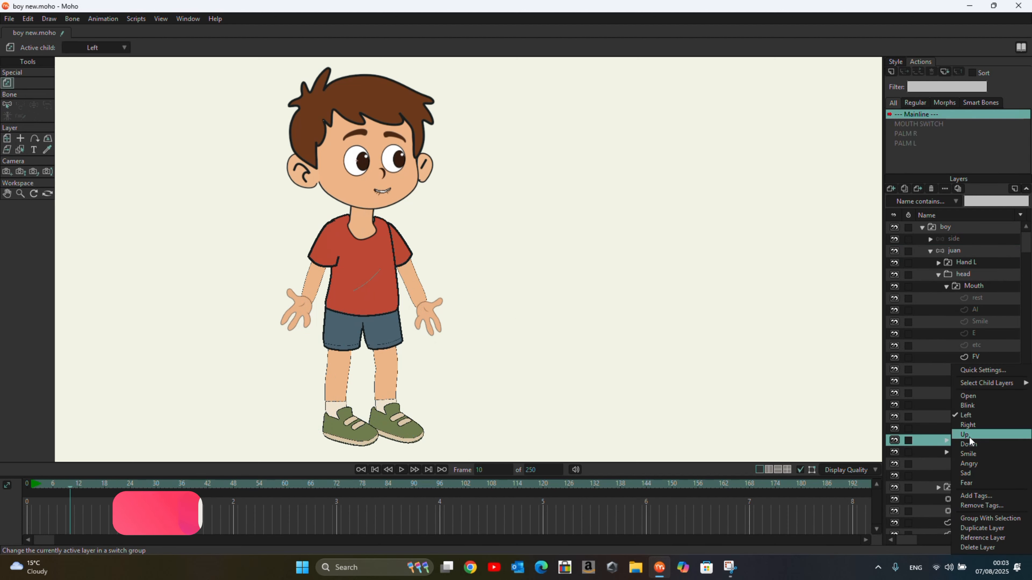
left_click(987, 462)
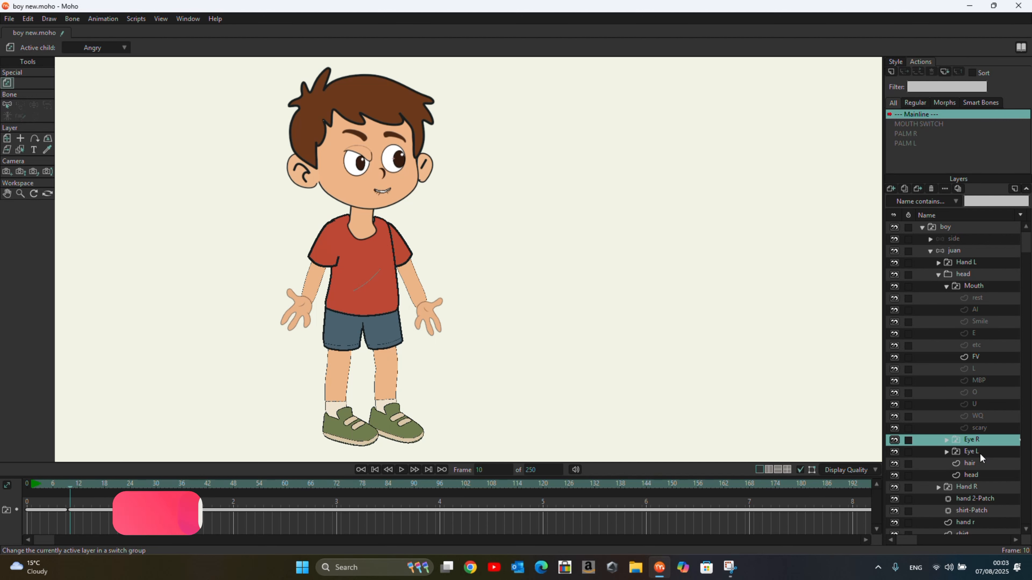
right_click(980, 454)
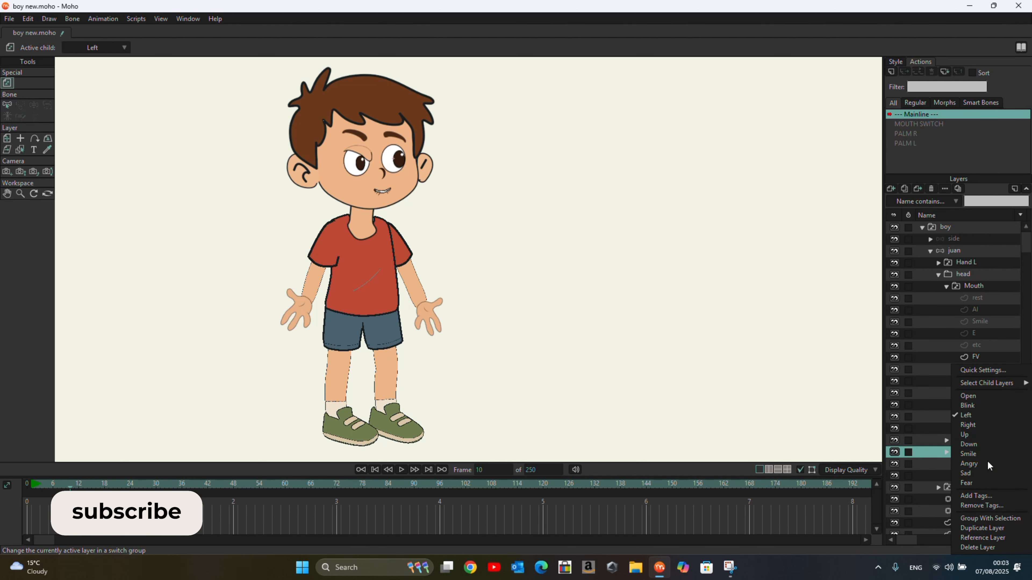
left_click(987, 462)
Step: Play the animation from the start to review the angry eyes
left_click(375, 470)
left_click(400, 471)
left_click(400, 471)
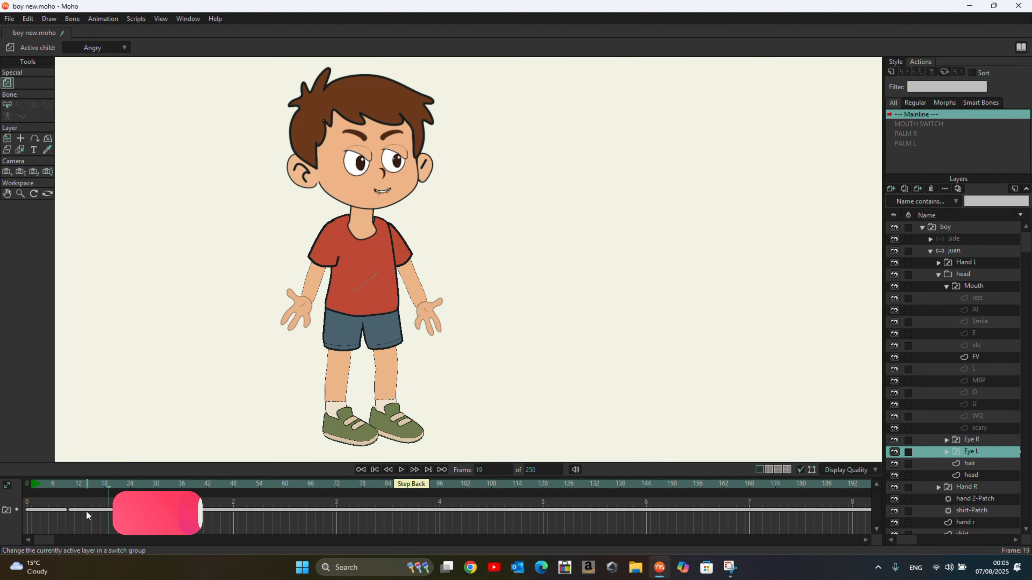
Step: Move the Angry keyframes of the Eye L and Eye R layers earlier, to about frame 6
left_click_drag(108, 487, 53, 493)
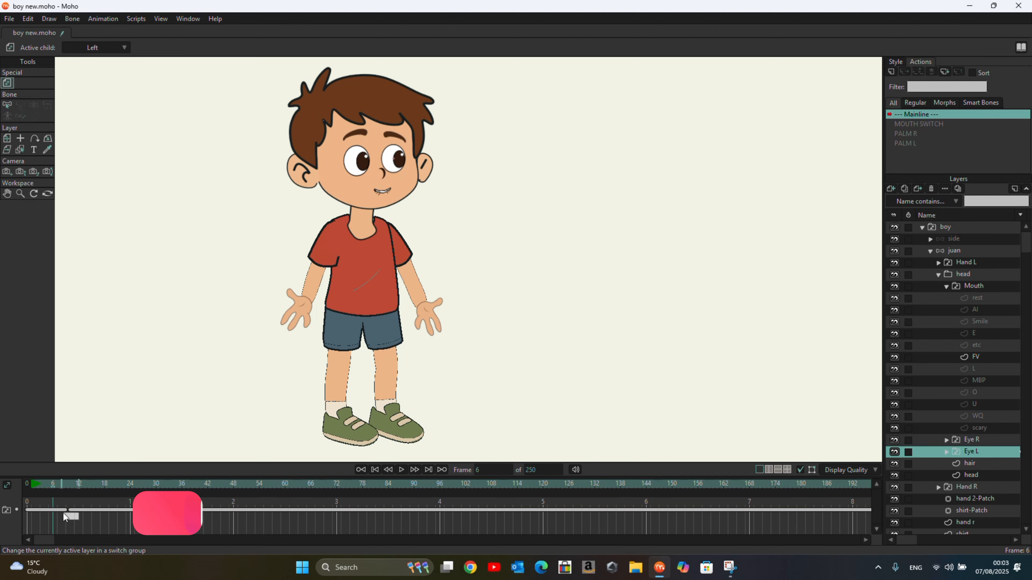
left_click_drag(61, 510, 53, 510)
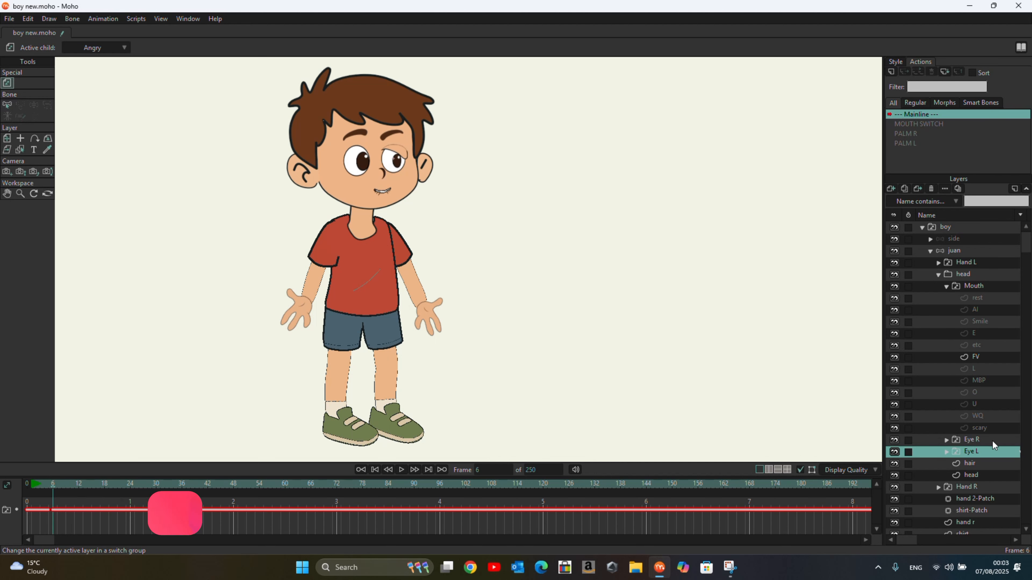
left_click(977, 442)
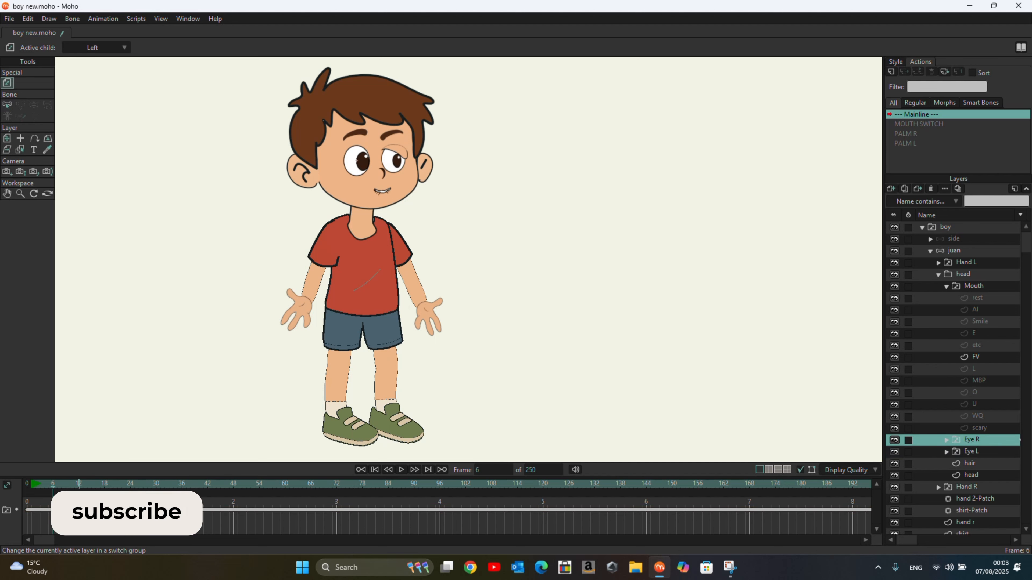
left_click(37, 510)
left_click_drag(70, 510, 63, 515)
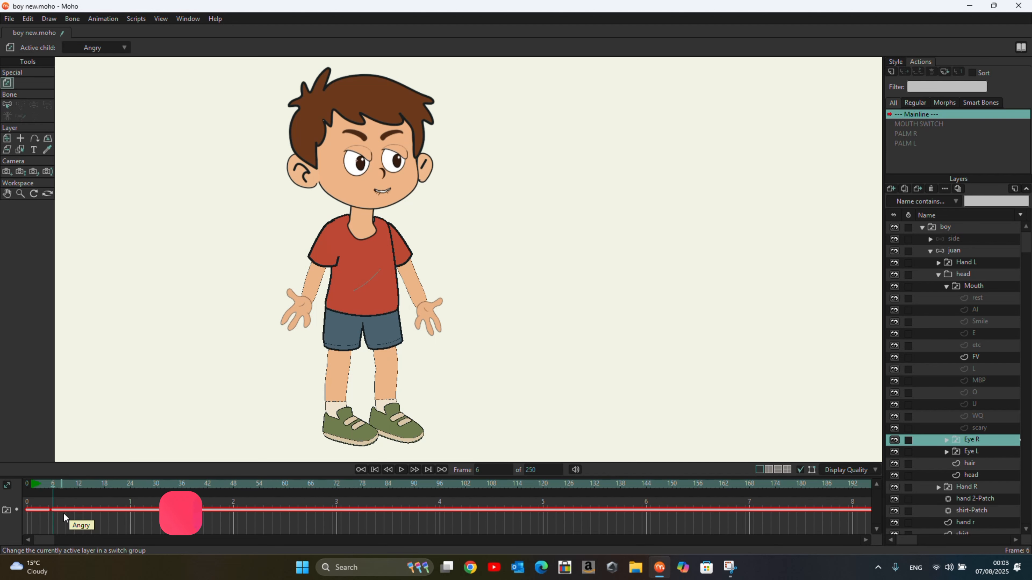
Step: Play the animation from the start to check the eye timing
left_click(373, 470)
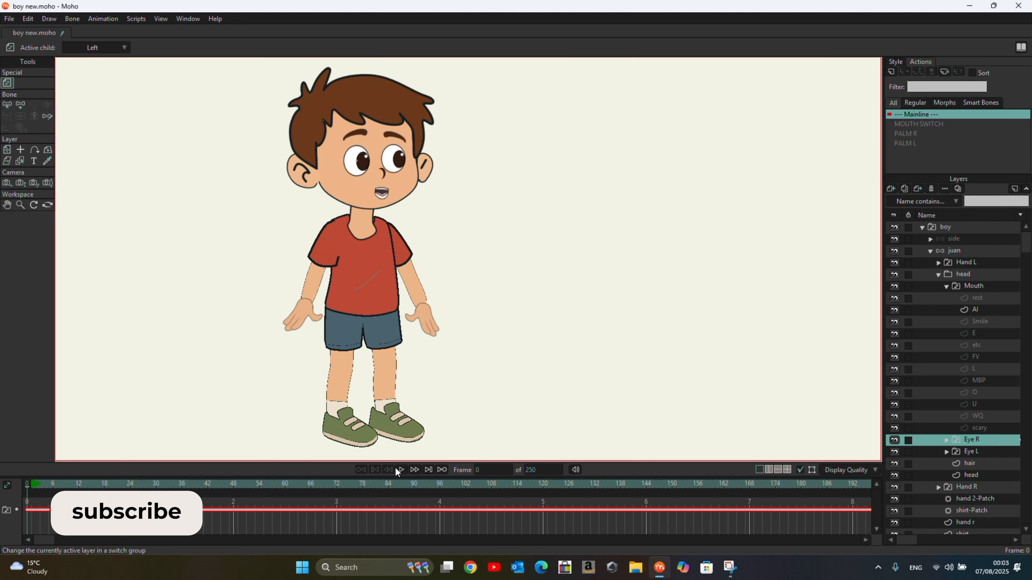
left_click(395, 468)
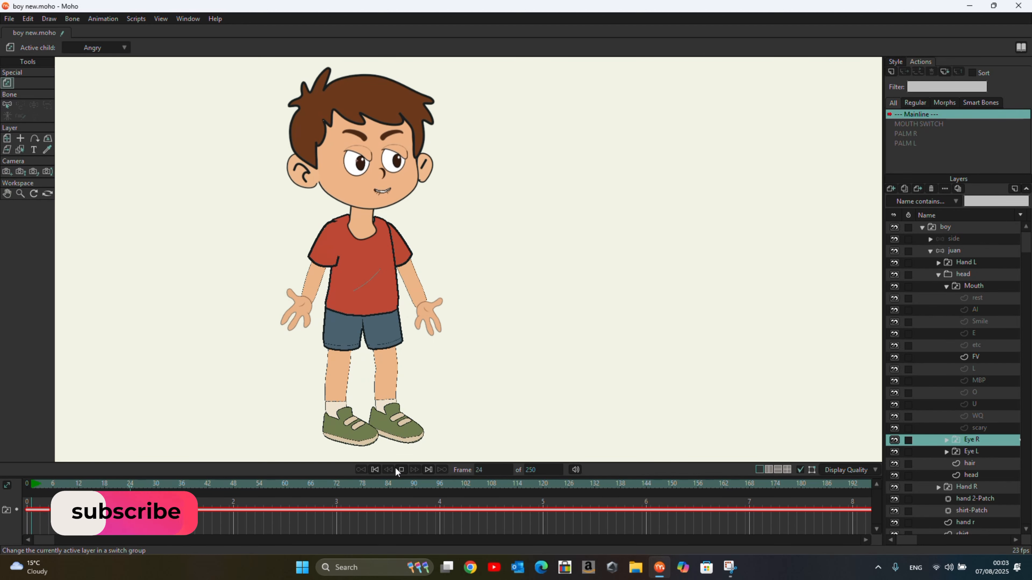
left_click(396, 468)
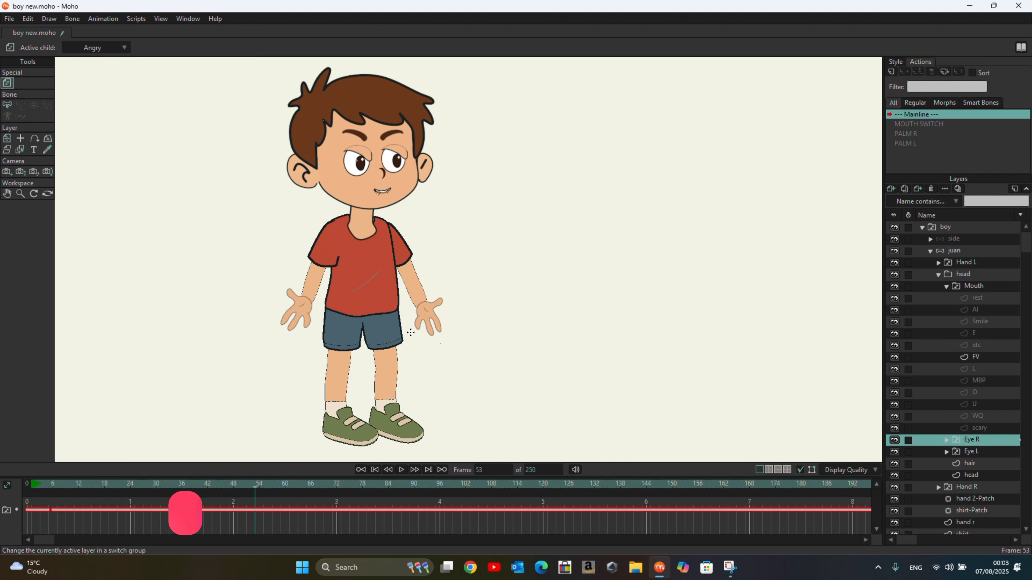
left_click(478, 20)
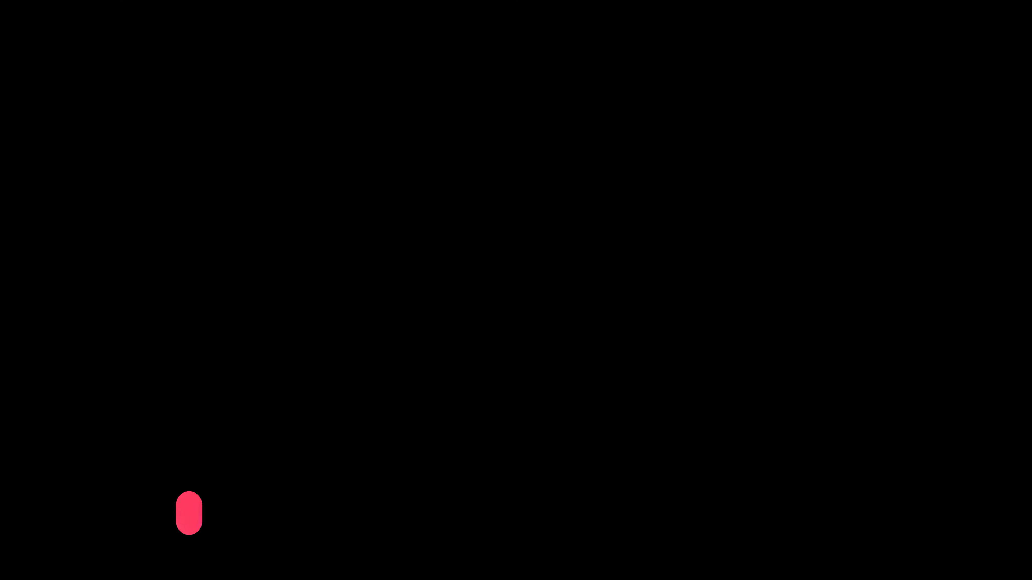